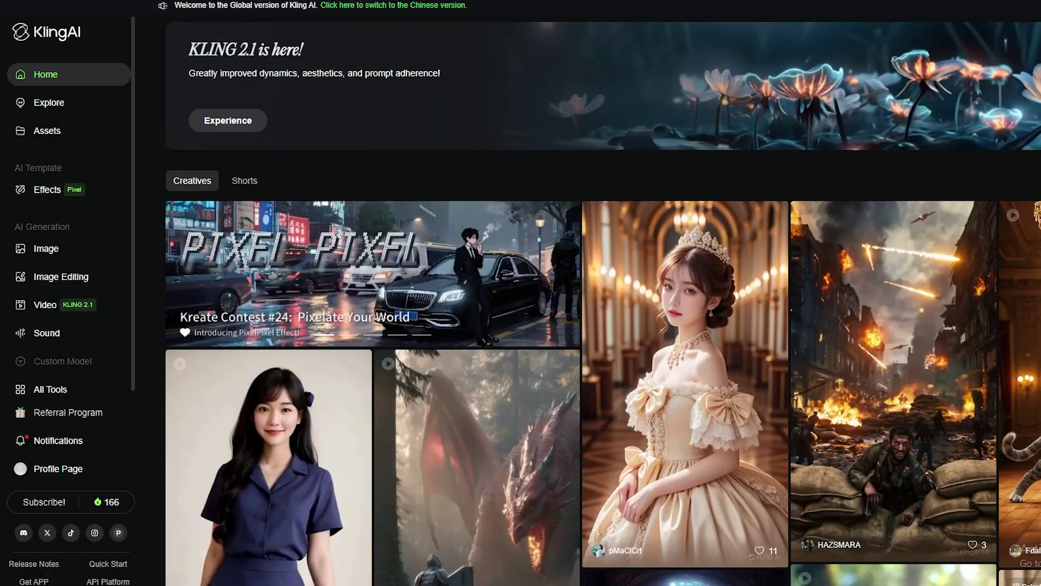
Step: Scroll down the Kling AI feed and open the membership plans page
scroll(602, 315, down, 1)
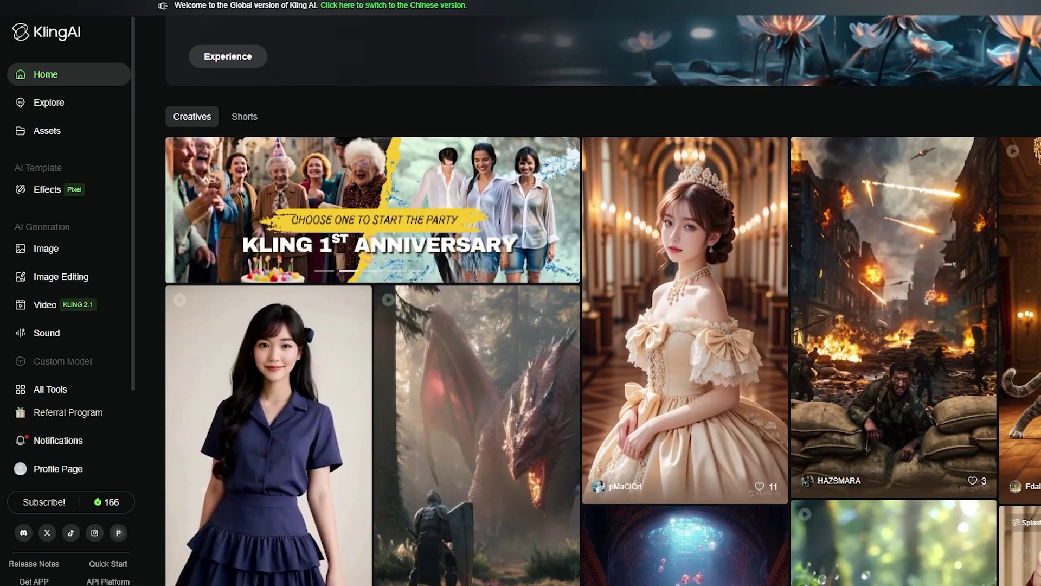
scroll(602, 315, down, 10)
scroll(602, 314, down, 12)
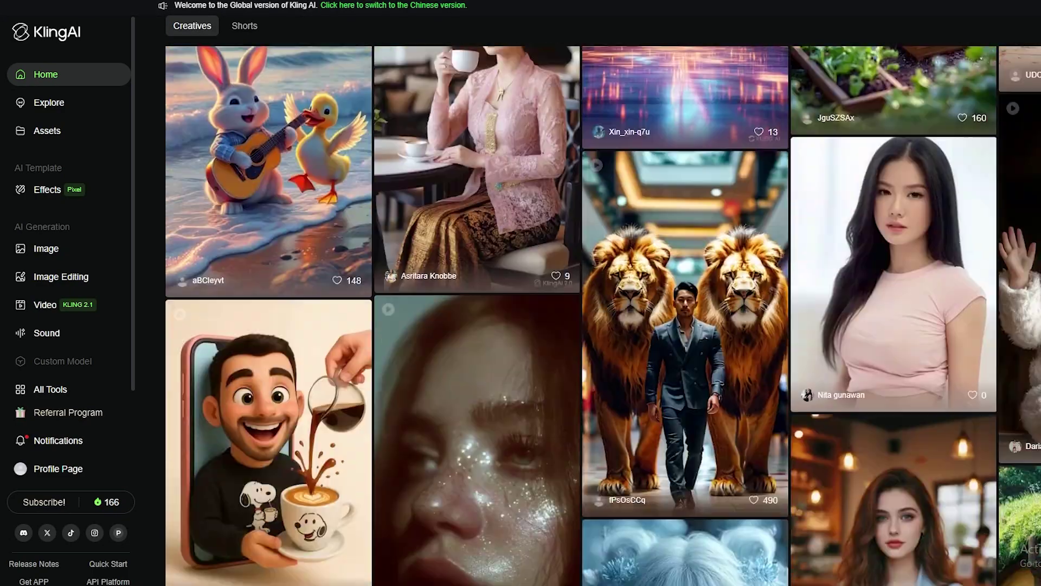
scroll(602, 314, down, 9)
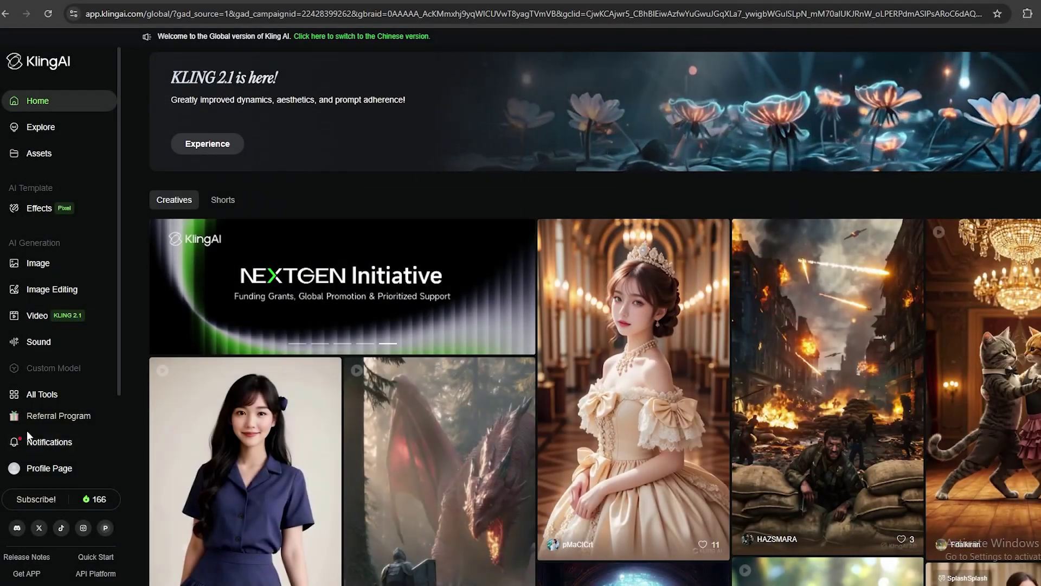
click(36, 499)
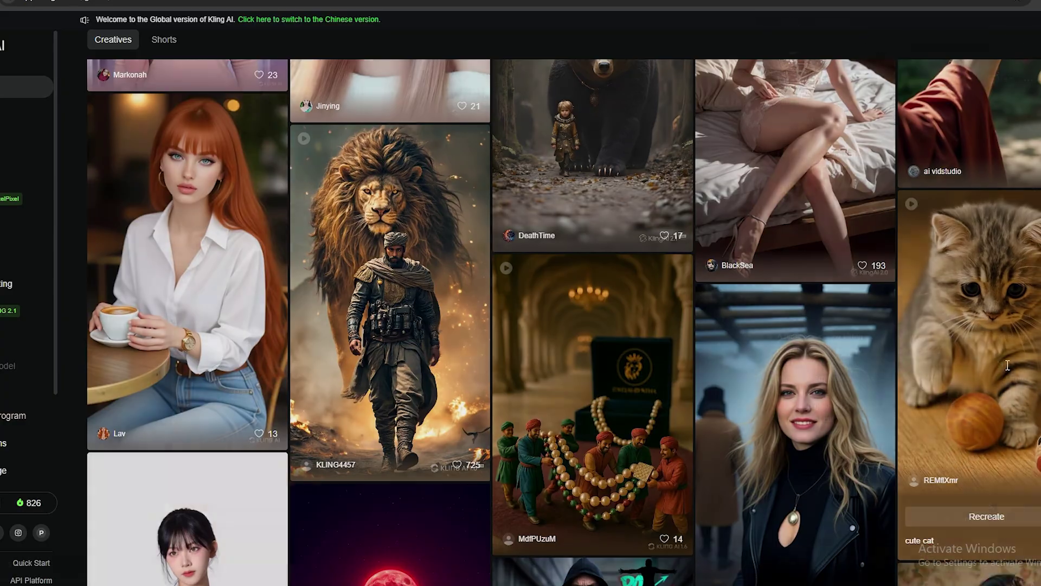
Step: Open the cute cat video's details and select its full prompt, then scroll to the next post
click(970, 347)
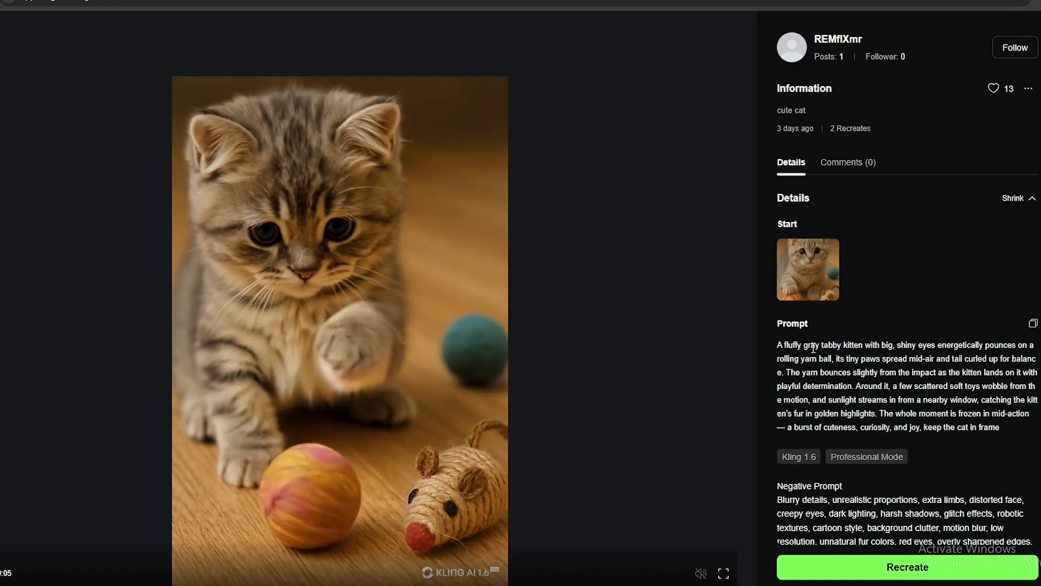
drag(785, 345, 1000, 427)
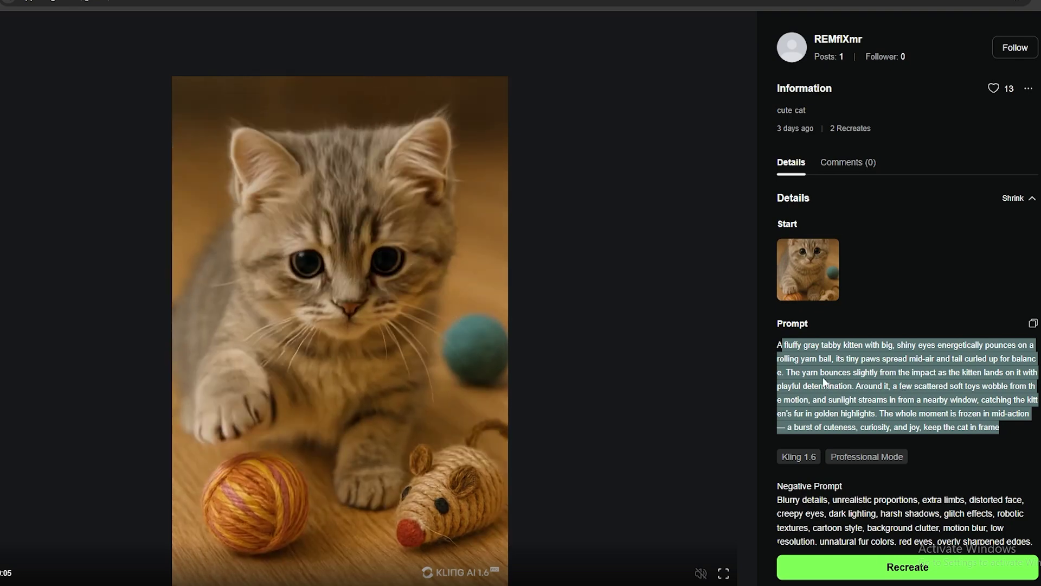
click(806, 360)
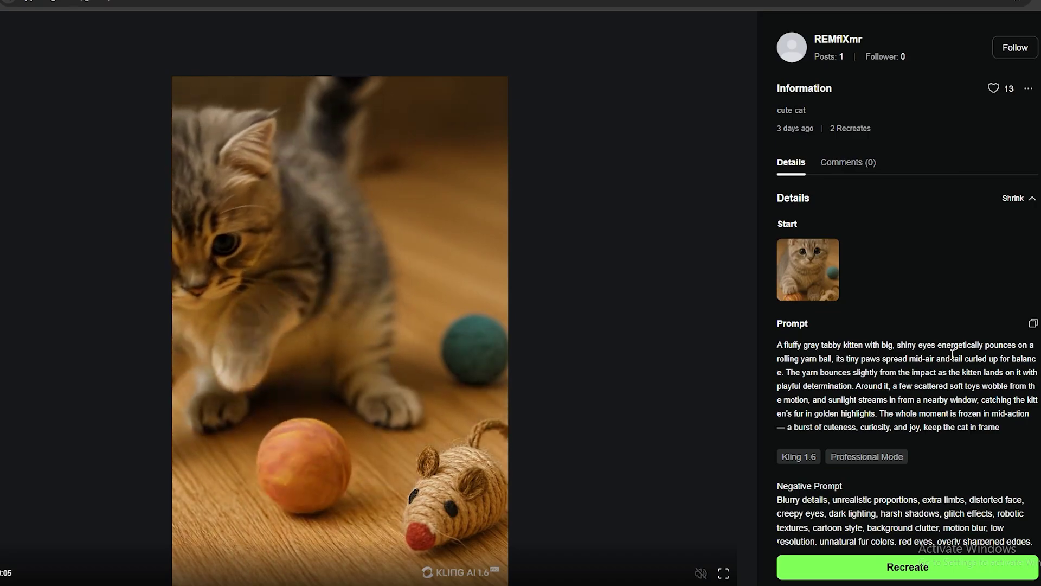
scroll(599, 338, down, 1)
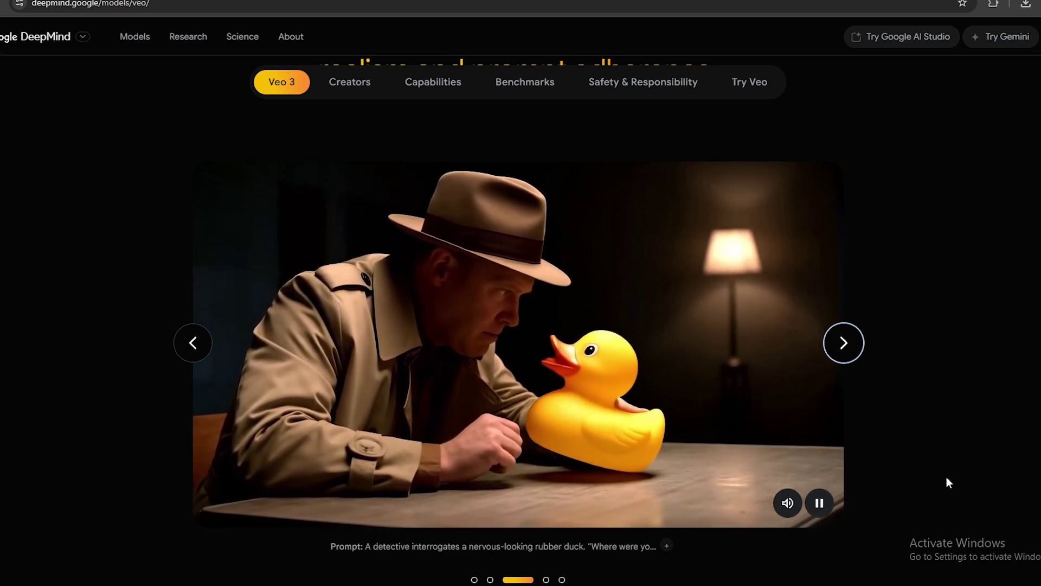
Step: Return the Veo 3 carousel to the man-studying-a-map lamplight example and scroll down slightly
click(193, 347)
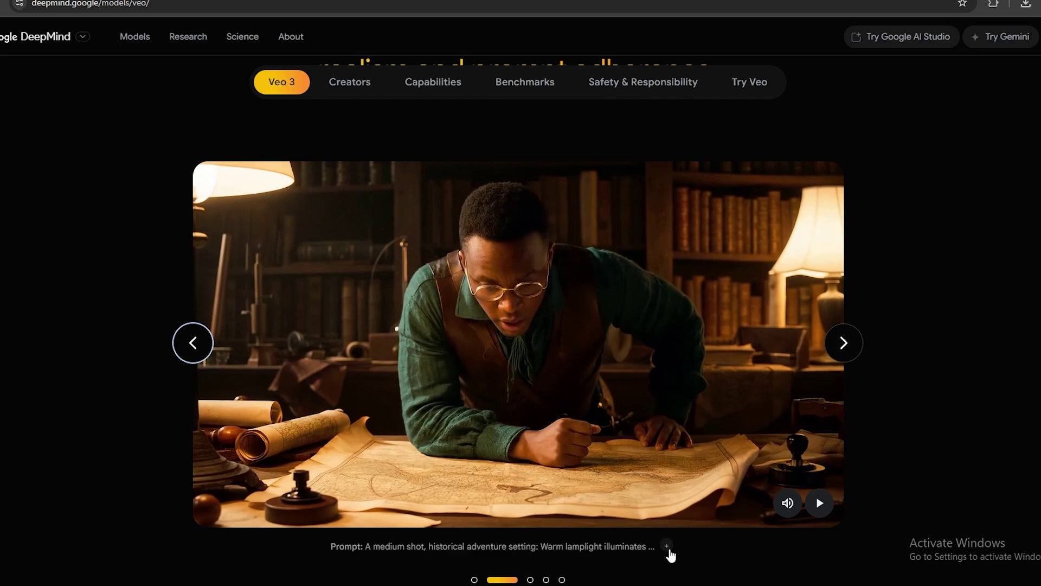
scroll(668, 548, down, 2)
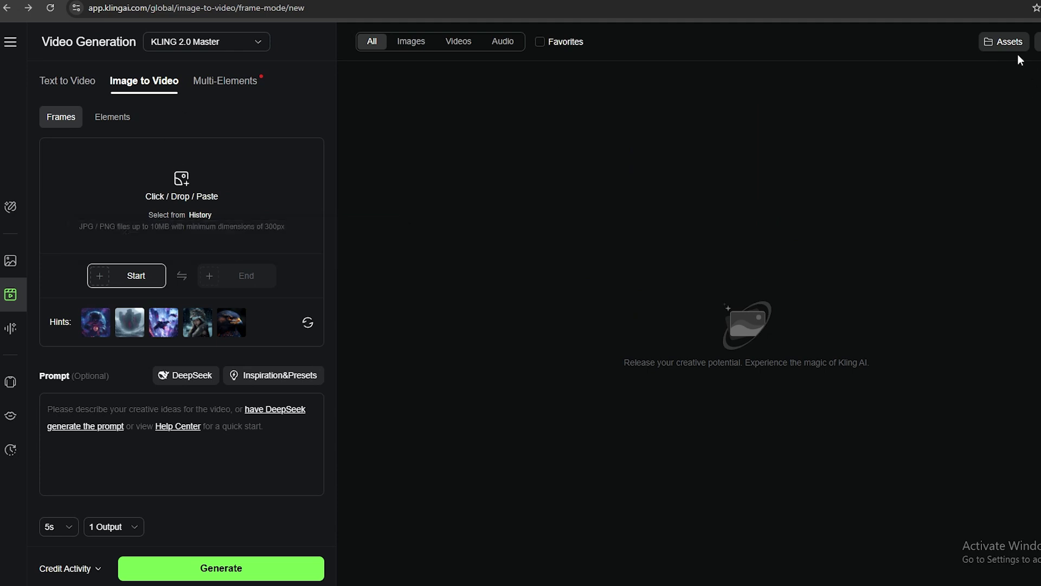
Step: Switch to Text to Video on KLING 2.0 Master and paste the cartographer prompt
click(165, 48)
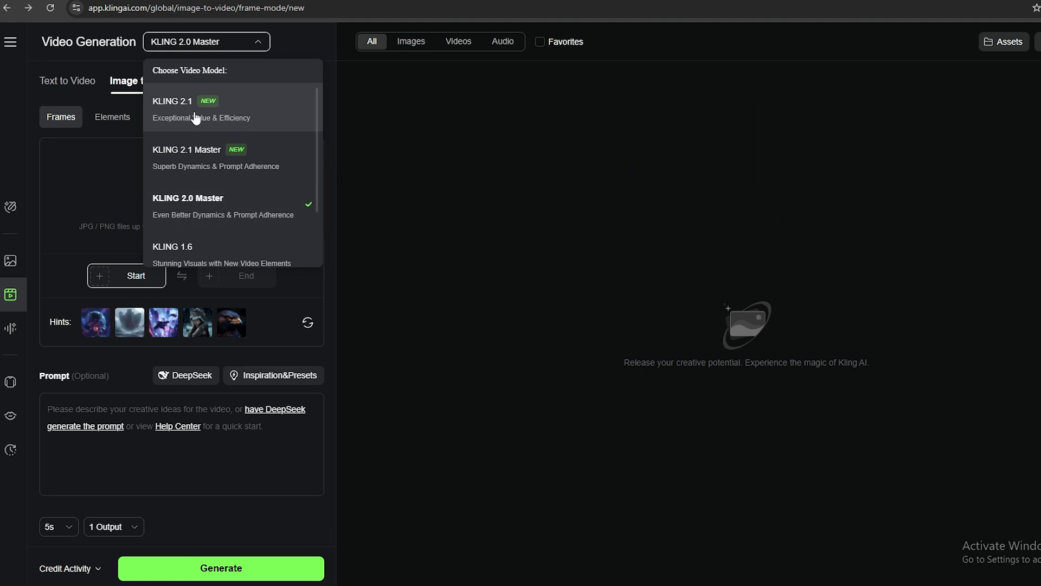
click(195, 118)
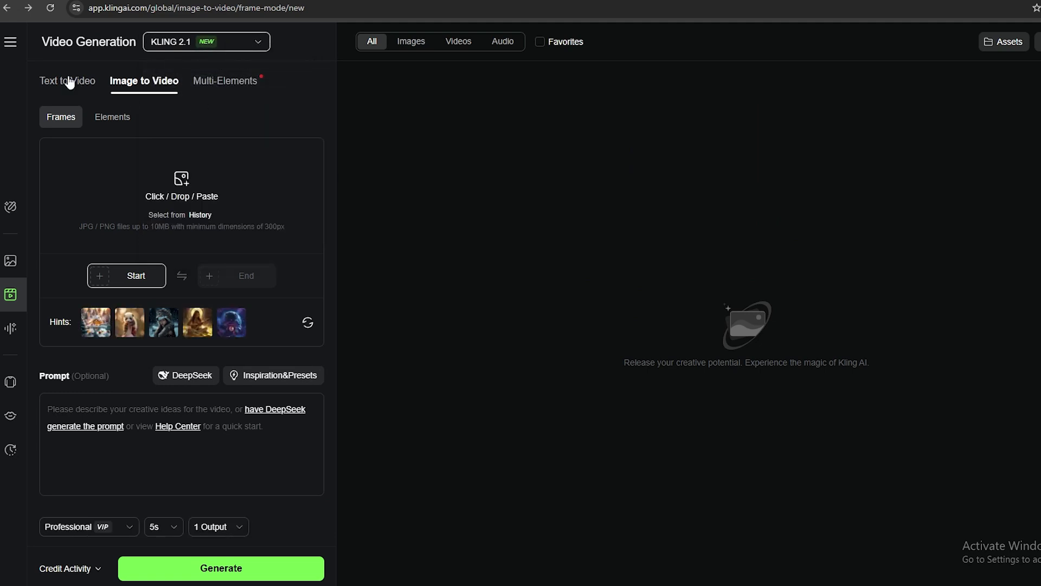
click(69, 81)
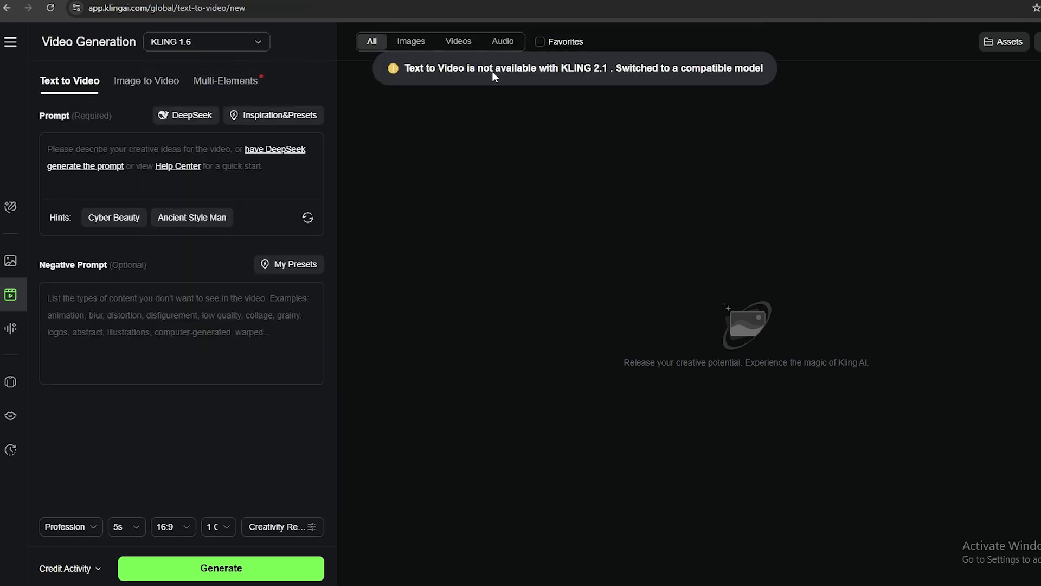
click(257, 42)
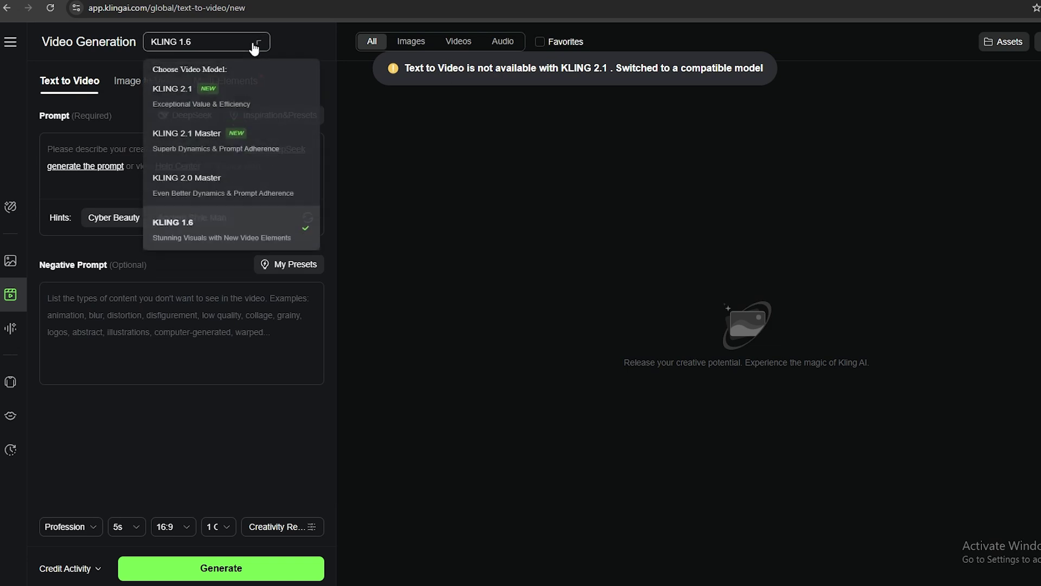
click(244, 194)
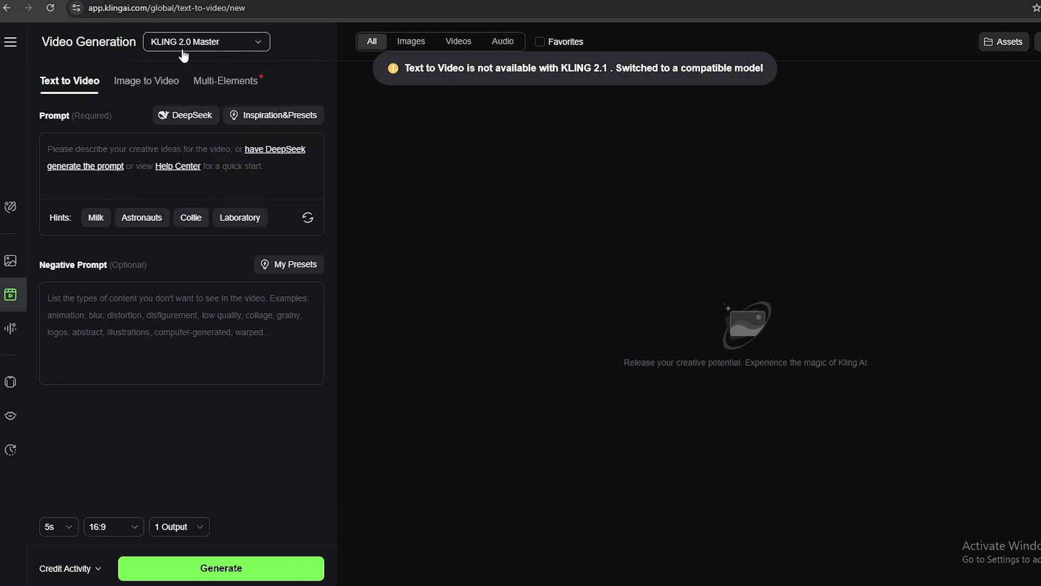
click(116, 148)
text(A Medium shot historical adventure setting: warm lamplight illuminates a cartographer in a cluttered study, poring over an ancient, sprawling map spread across a large Table.)
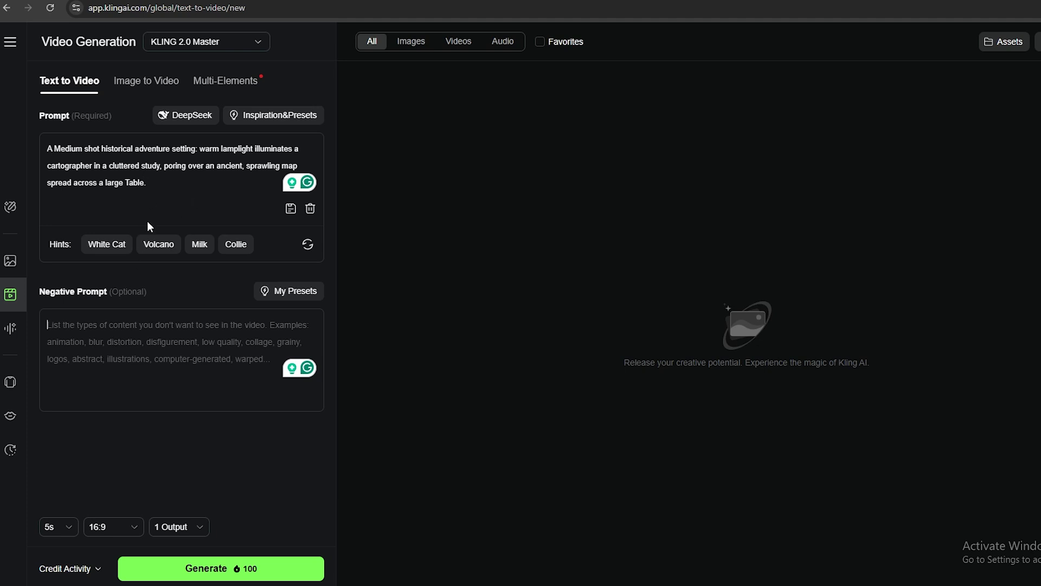
click(67, 527)
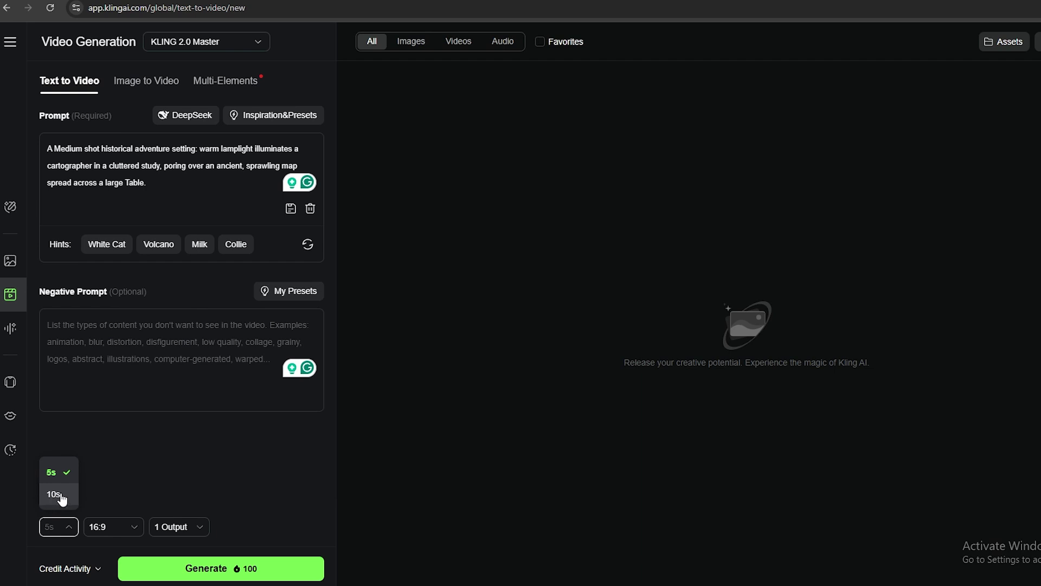
click(54, 495)
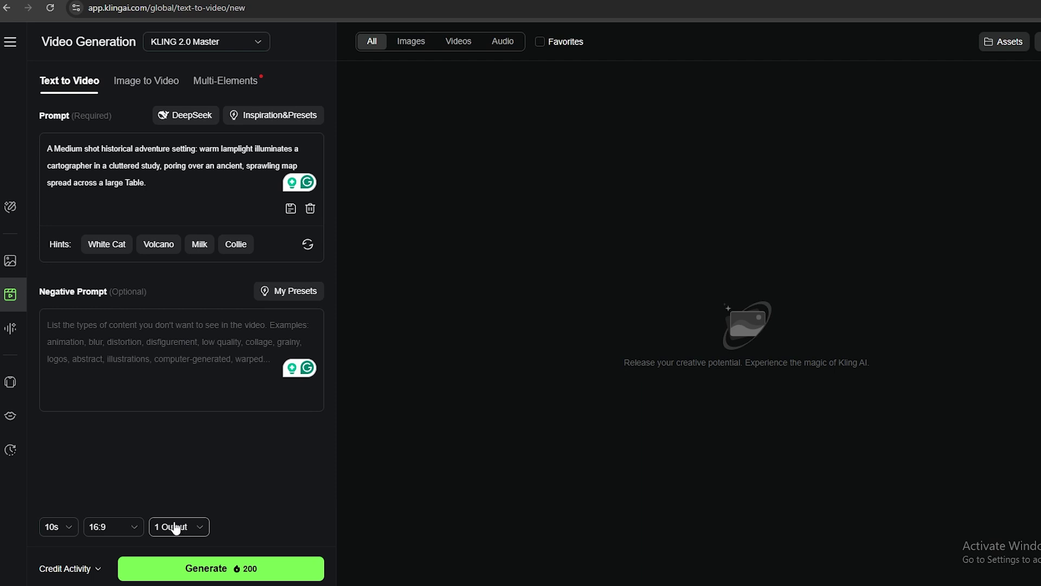
click(181, 578)
click(227, 51)
click(201, 251)
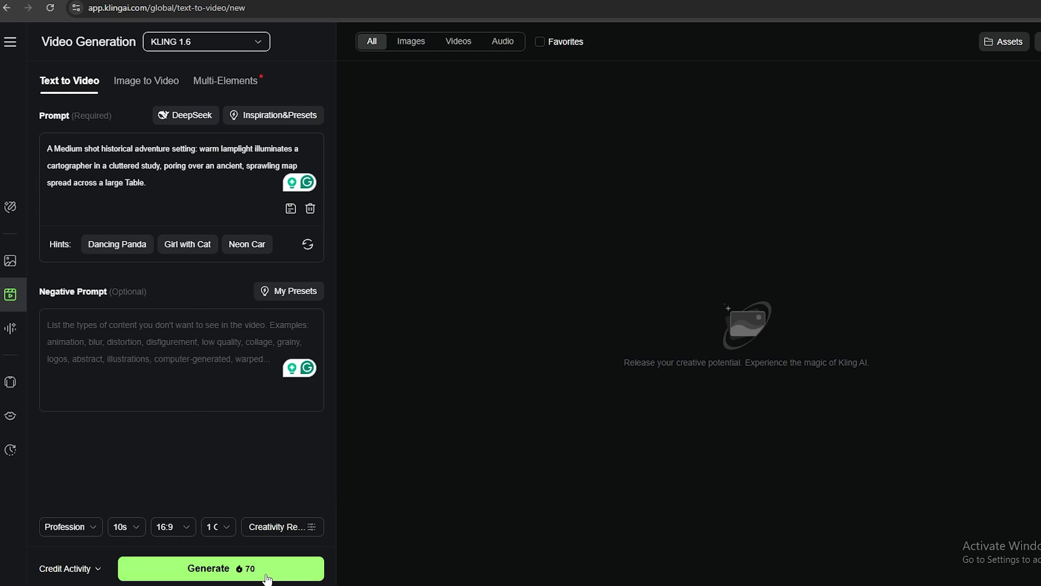
click(225, 42)
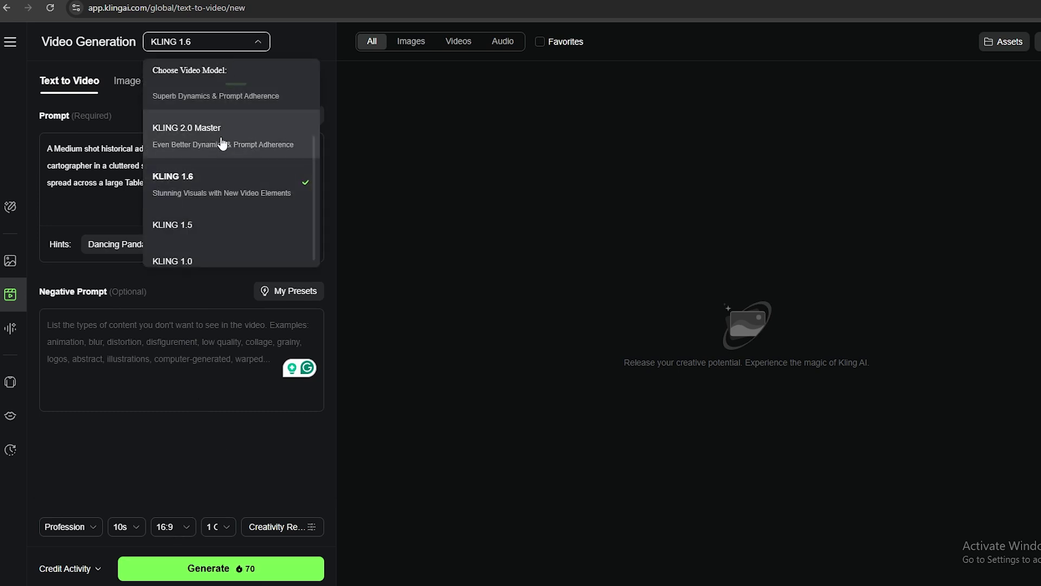
click(242, 139)
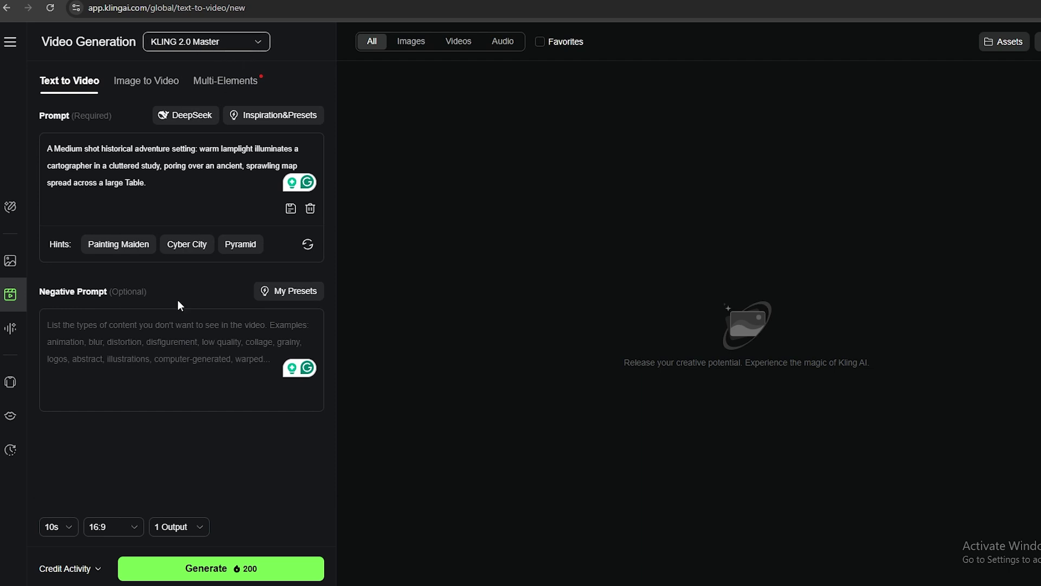
click(71, 529)
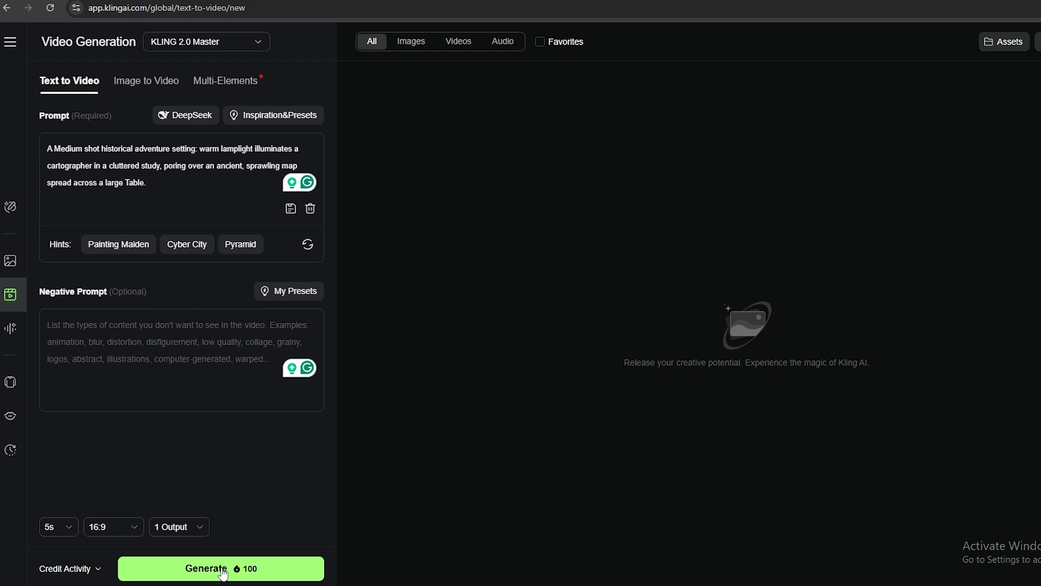
click(223, 569)
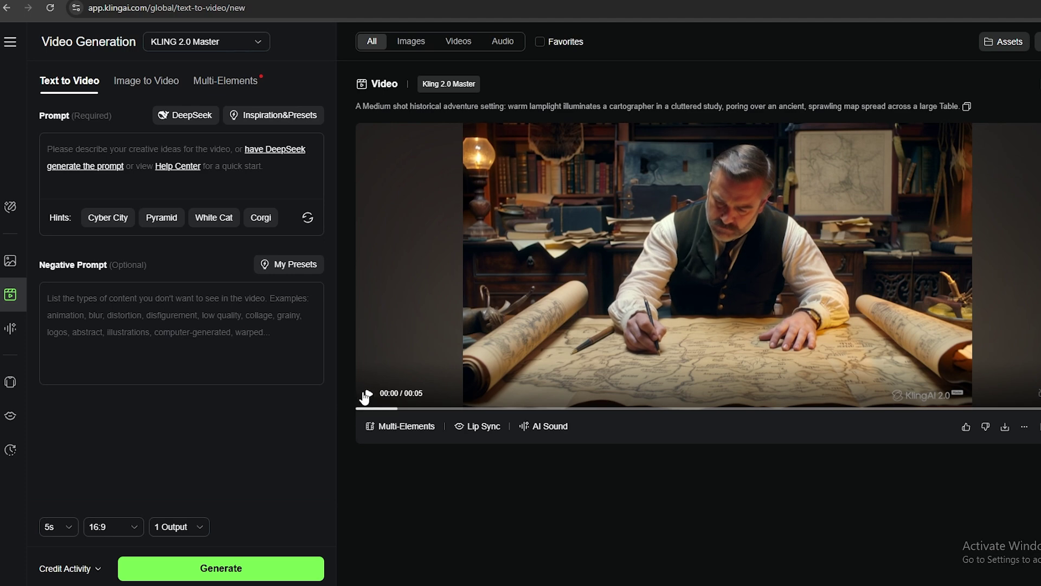
Step: Play the generated 5-second cartographer clip
click(368, 393)
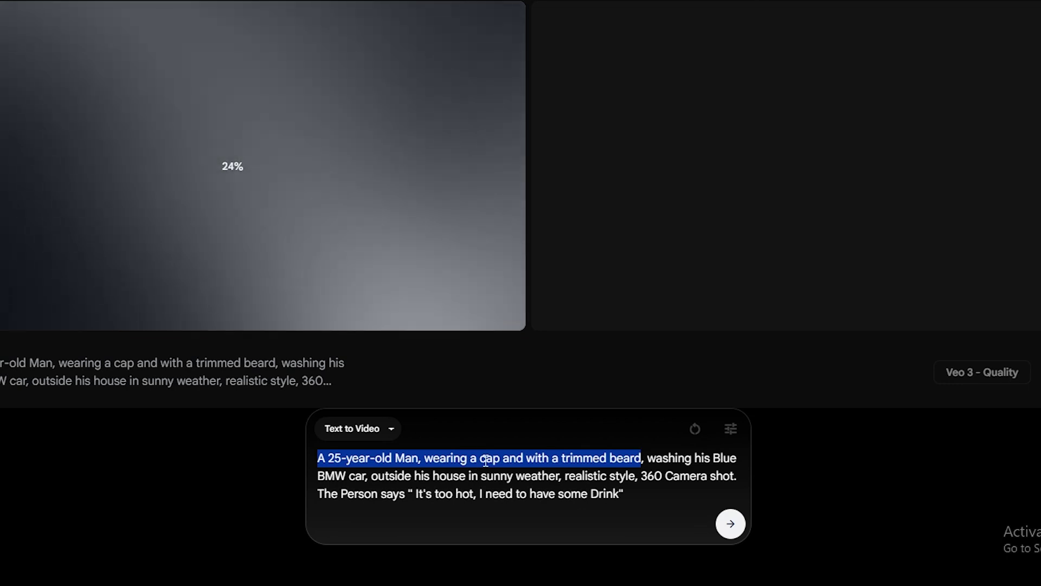
Step: Highlight the car-washing, realistic-style, and camera-and-dialogue parts of the Veo 3 prompt
drag(676, 458, 560, 477)
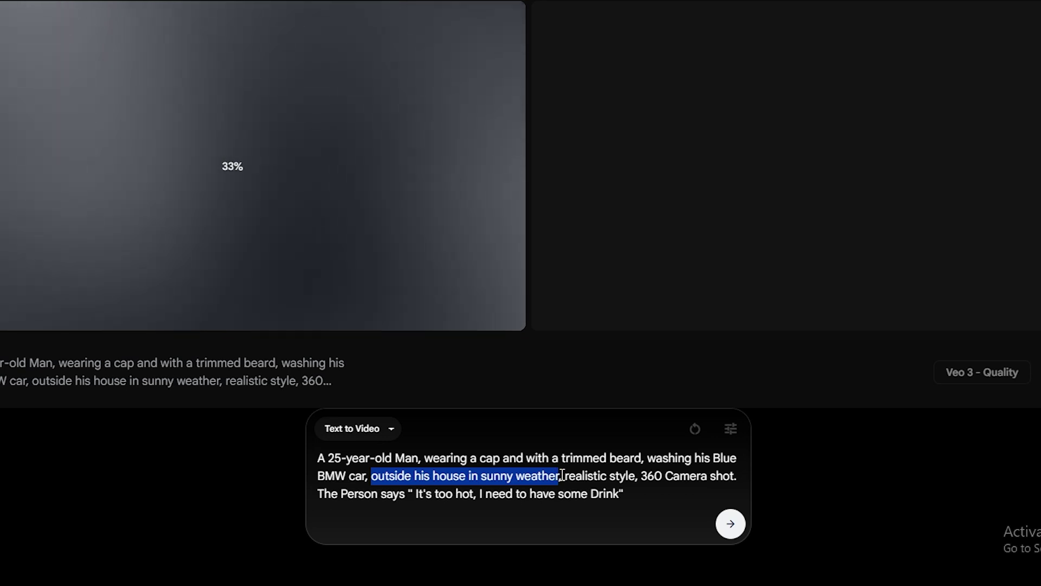
drag(564, 476, 634, 475)
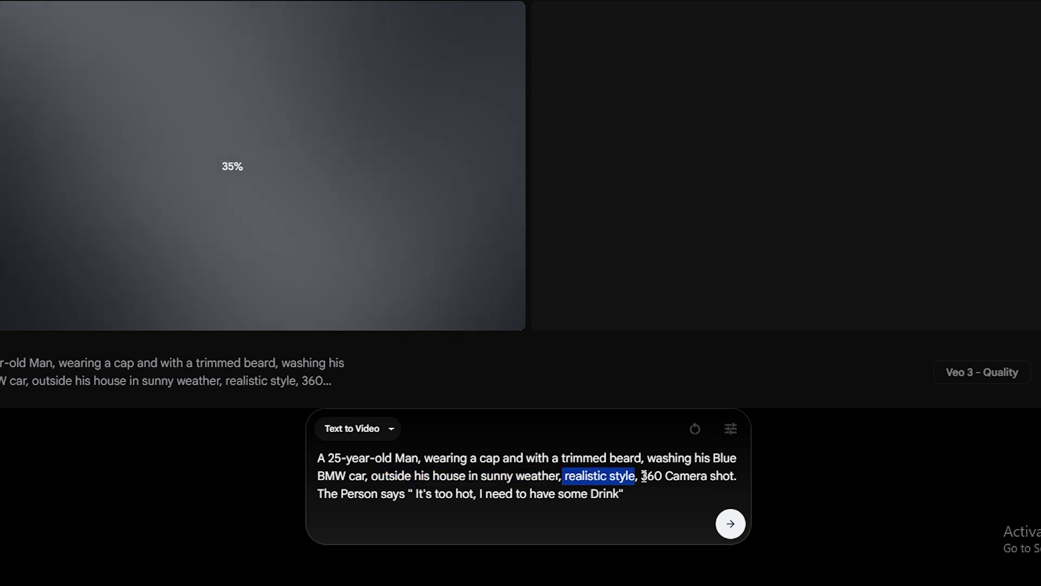
drag(644, 475, 646, 490)
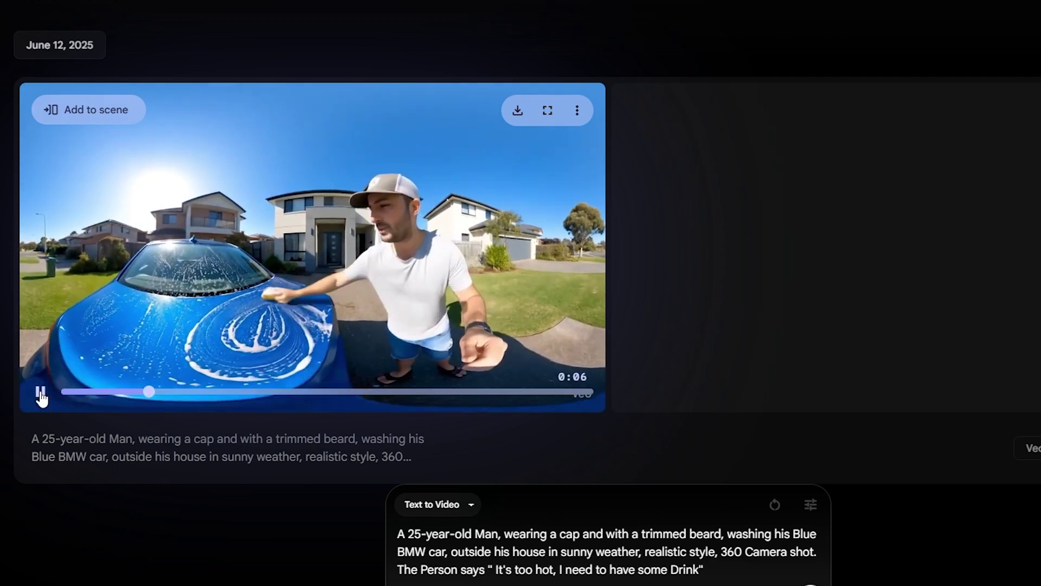
Step: Pause the BMW car-washing clip in the player
click(41, 395)
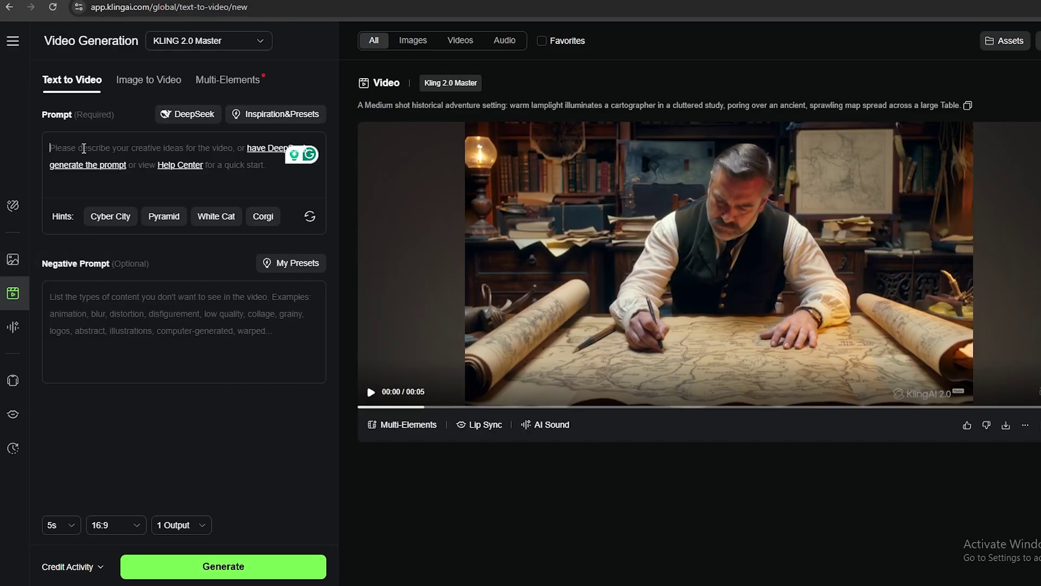
Step: Paste the car-washing prompt, keep 16:9, set the duration to 10s, and generate
text(A 25-year-old Man, wearing a cap and with a trimmed beard, washing his Blue BMW car, outside his house in sunny weather, realistic style, 360 Camera shot.)
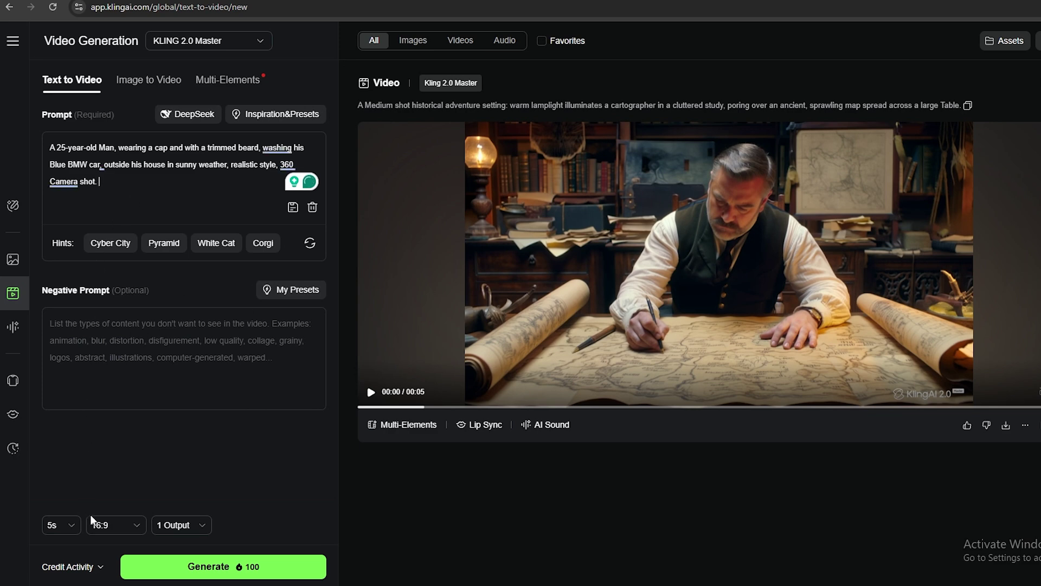
click(123, 531)
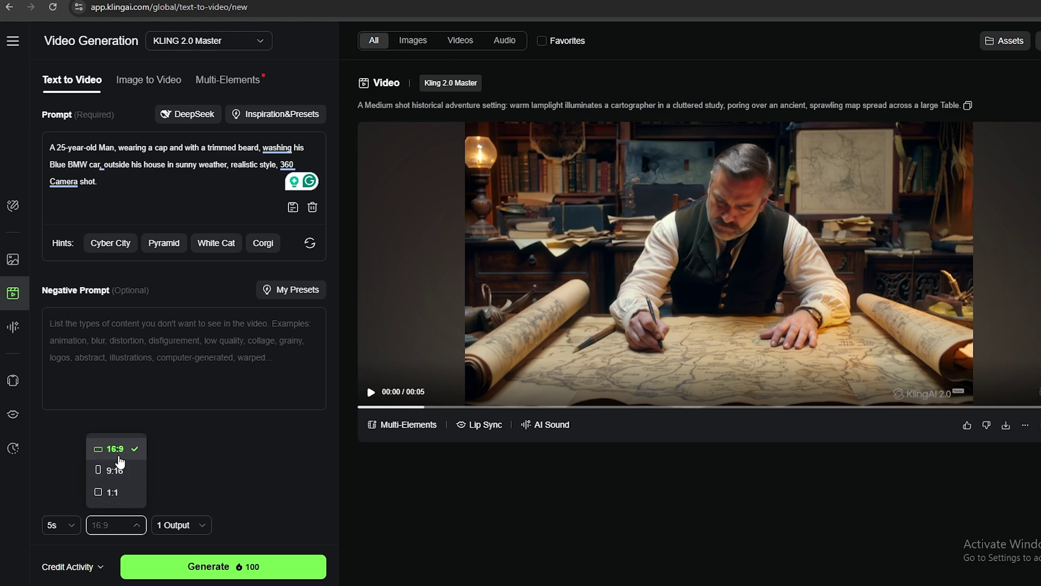
click(120, 460)
click(79, 529)
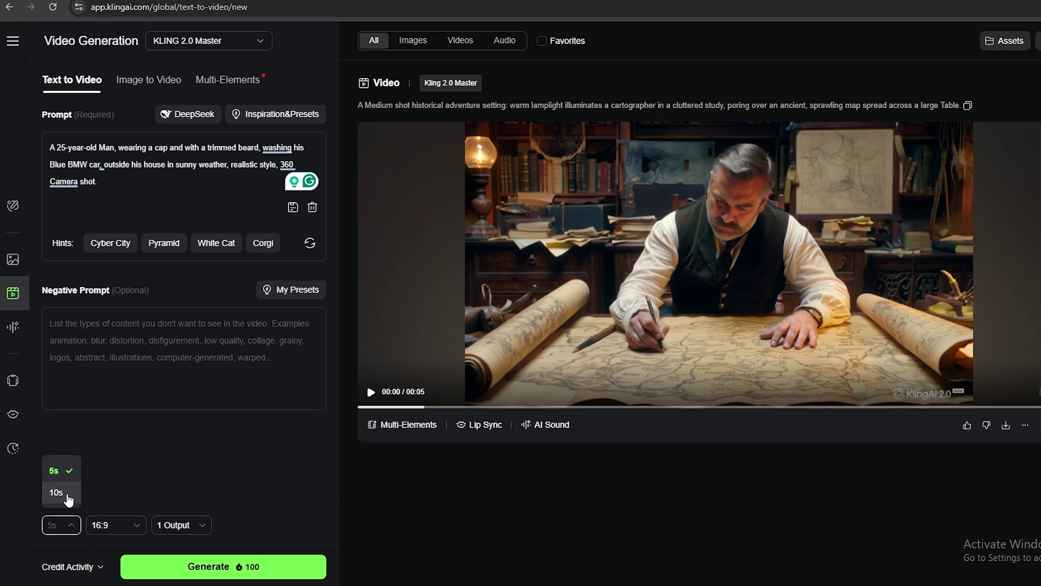
click(65, 494)
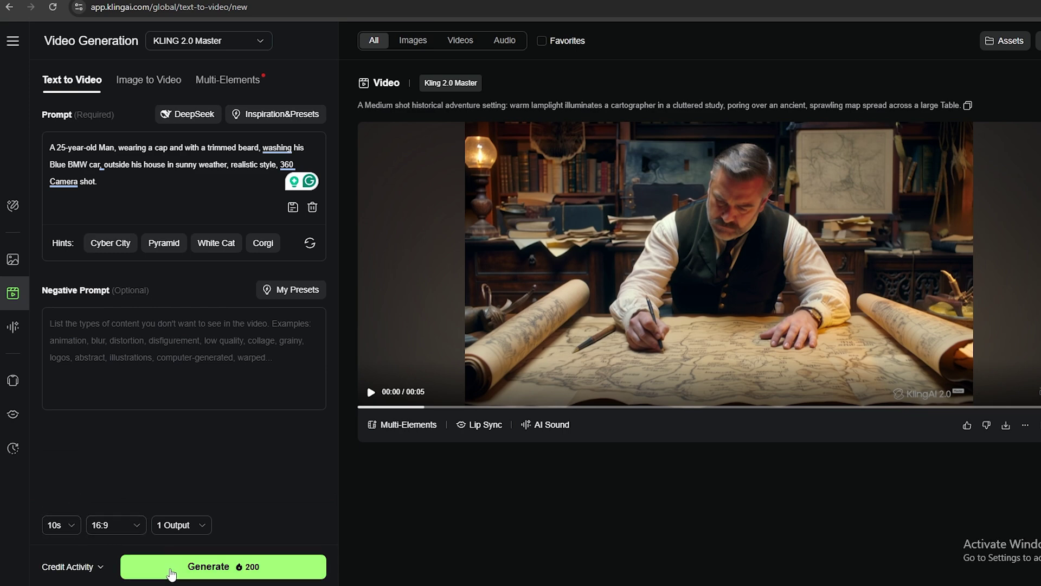
click(172, 574)
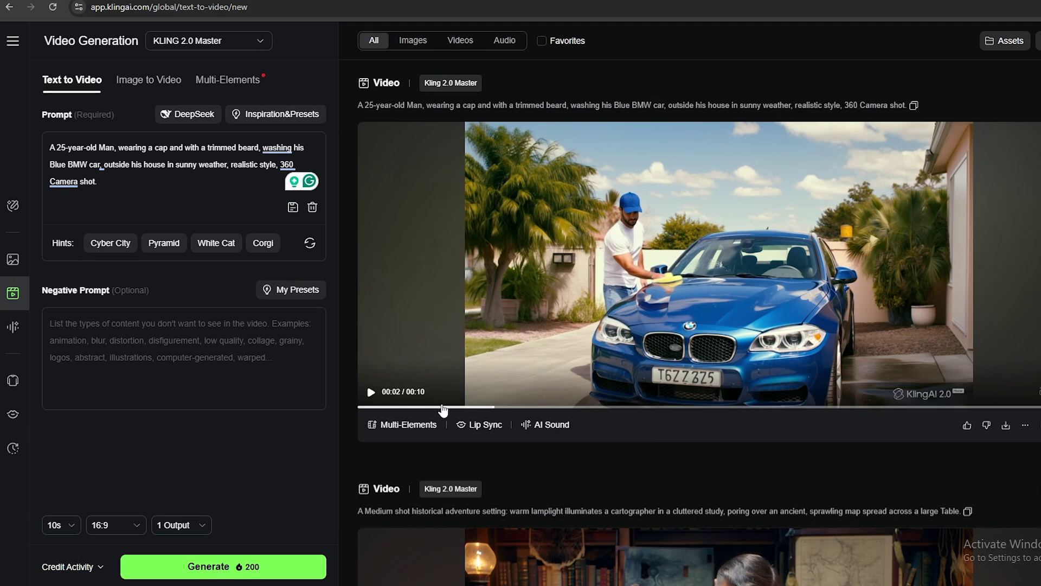
Step: Replay the car-washing clip from the start, then send ChatGPT the request for detailed video prompts
drag(443, 410, 353, 406)
click(370, 392)
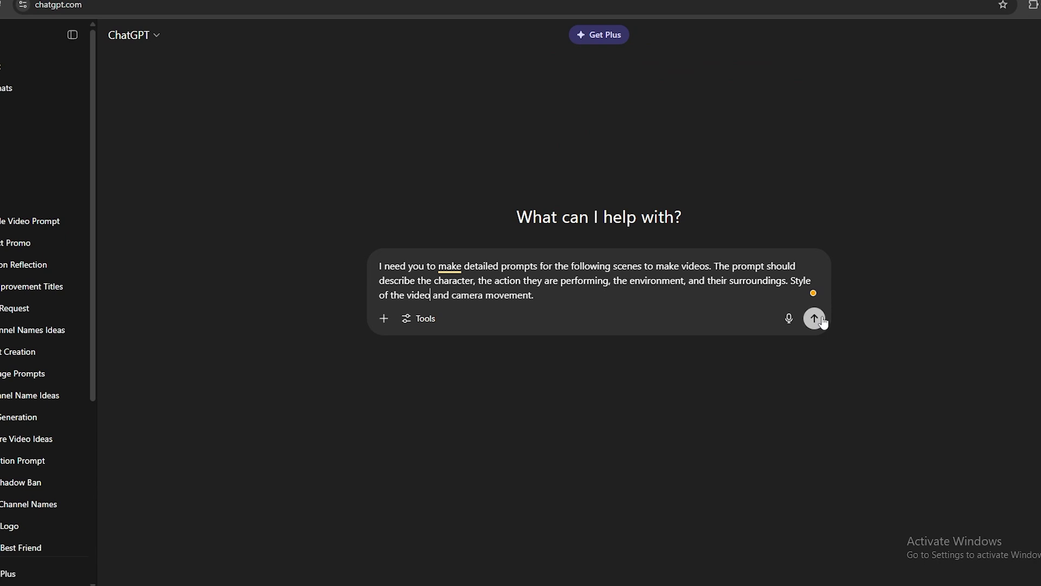
click(815, 318)
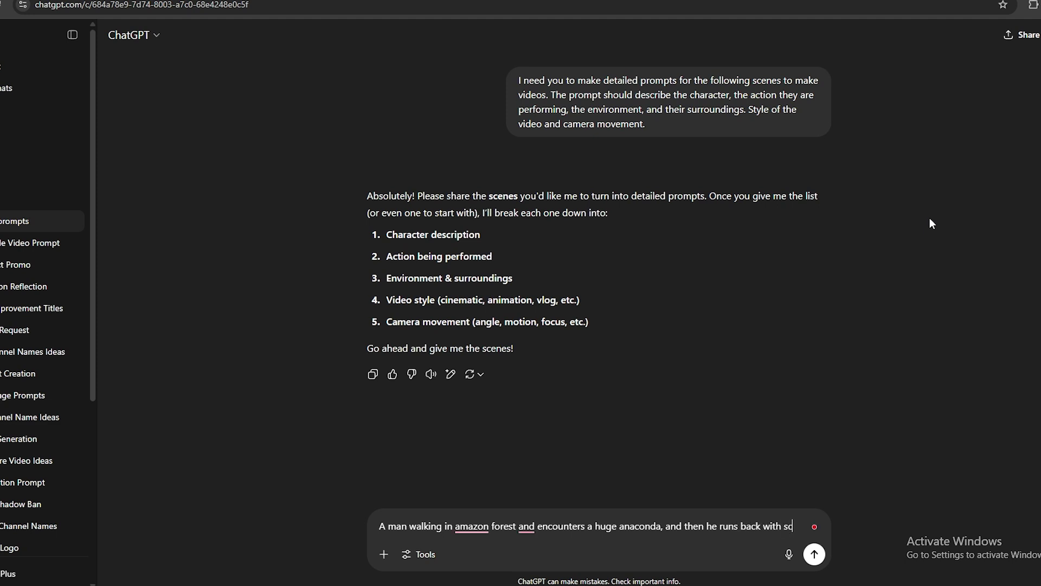
Step: Send the anaconda scene ending with a scared face screaming, and ask for it as one paragraph
text(ared face screeming)
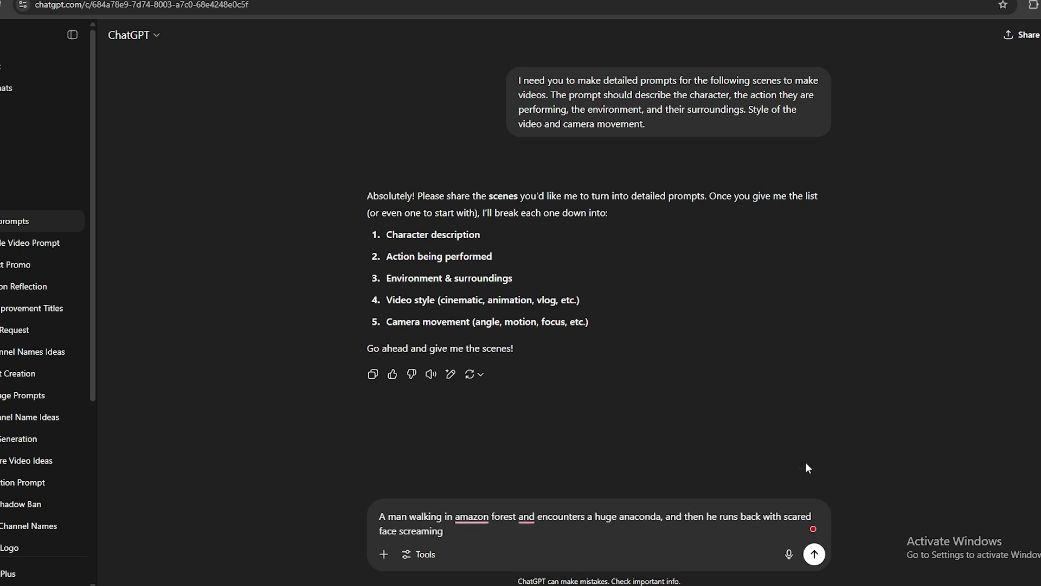
key(Return)
text(Make it)
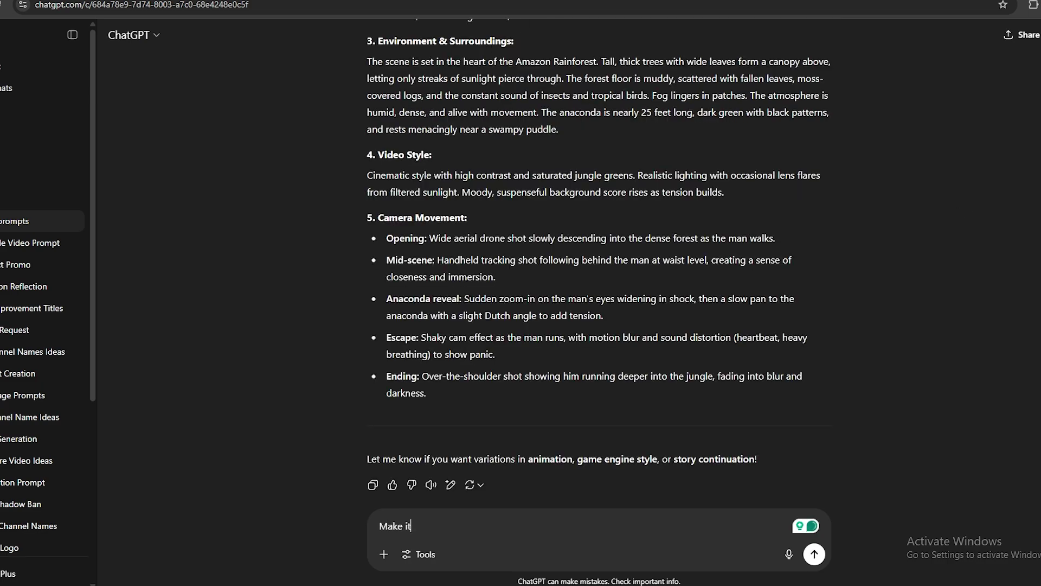
text( into one paragraph and)
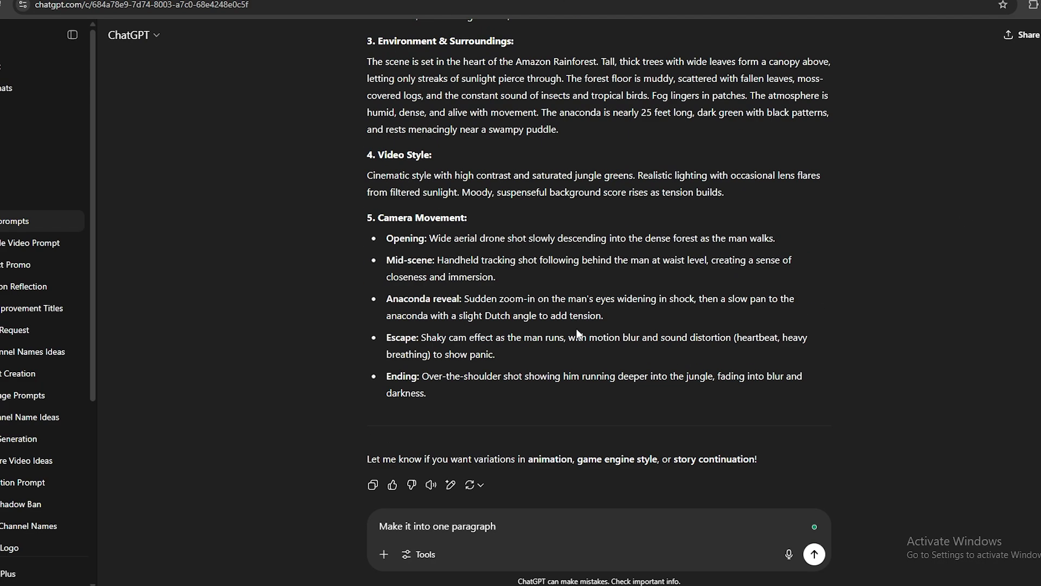
key(Return)
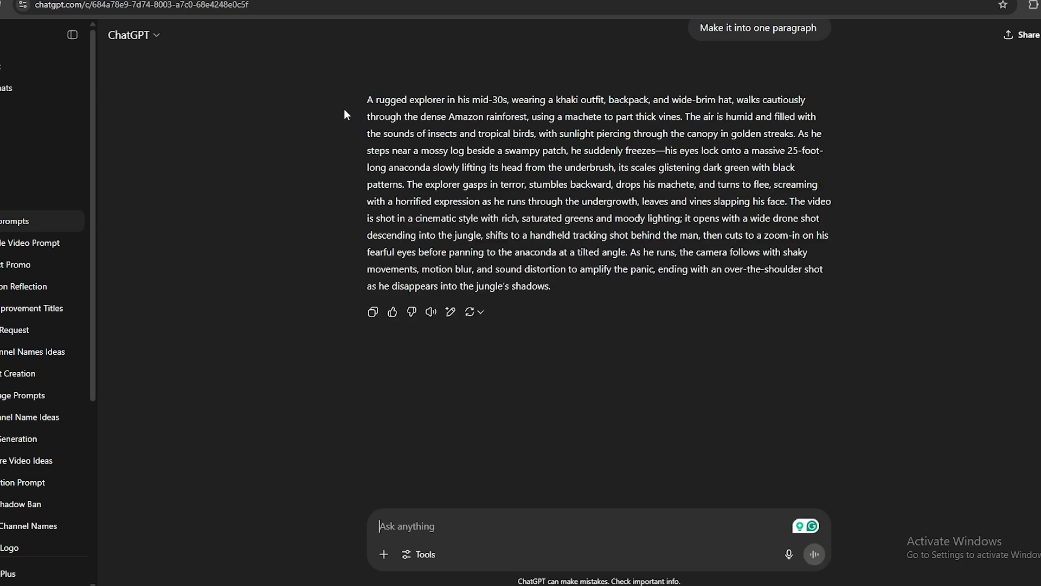
Step: Copy the one-paragraph anaconda prompt and start adding the spoken line 'He says'
drag(368, 100, 561, 282)
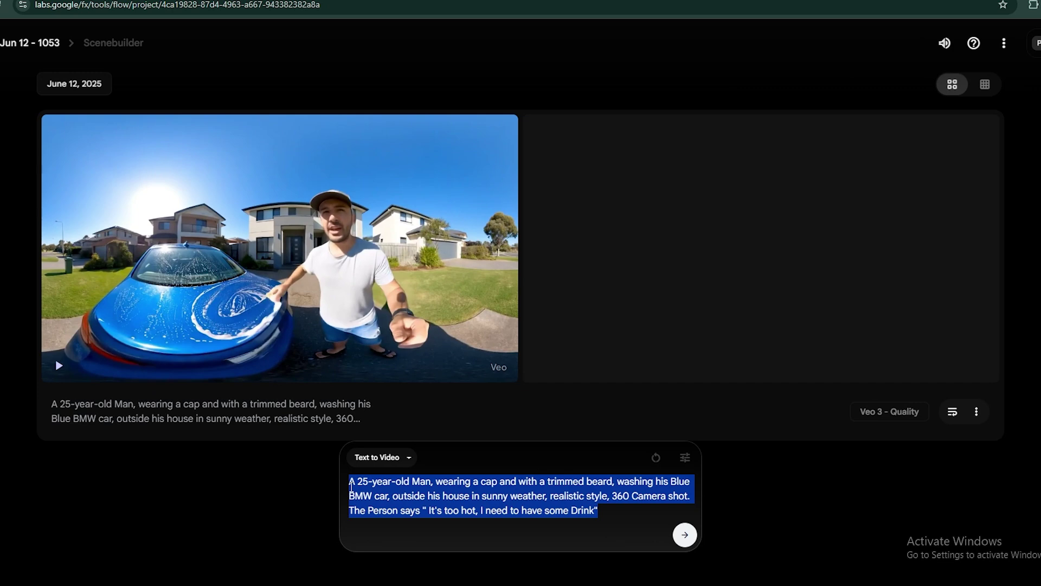
text(A rugged explorer in his mid-30s, wearing a khaki outfit, backpack, and wide-brim hat, walks cautiously through the dense Amazon rainforest, using a machete to part thick vines. The air is humid and filled with the sounds of insects and tropical birds, with sunlight piercing through the canopy in golden streaks. As he steps near a mossy log beside a swampy patch, he suddenly freezes—his eyes lock onto a massive 25-foot-long anaconda slowly lifting its head from the underbrush, its scales glistening dark green with black patterns. The explorer gasps in terror, stumbles backward, drops his machete, and turns to flee, screaming with a horrified expression as he runs through the undergrowth, leaves and vines slapping his face. The video is shot in a cinematic style with rich, saturated greens and moody lighting; it opens with a wide drone shot descending into the jungle, shifts to a handheld tracking shot behind the man, then cuts to a zoom-in on his fearful eyes before panning to the anaconda at a tilted angle. As he runs, the camera follows with shaky movements, motion blur, and sound distortion to amplify the panic, ending with an over-the-shoulder shot as he disappears into the jungle’s shadows.)
text(He says)
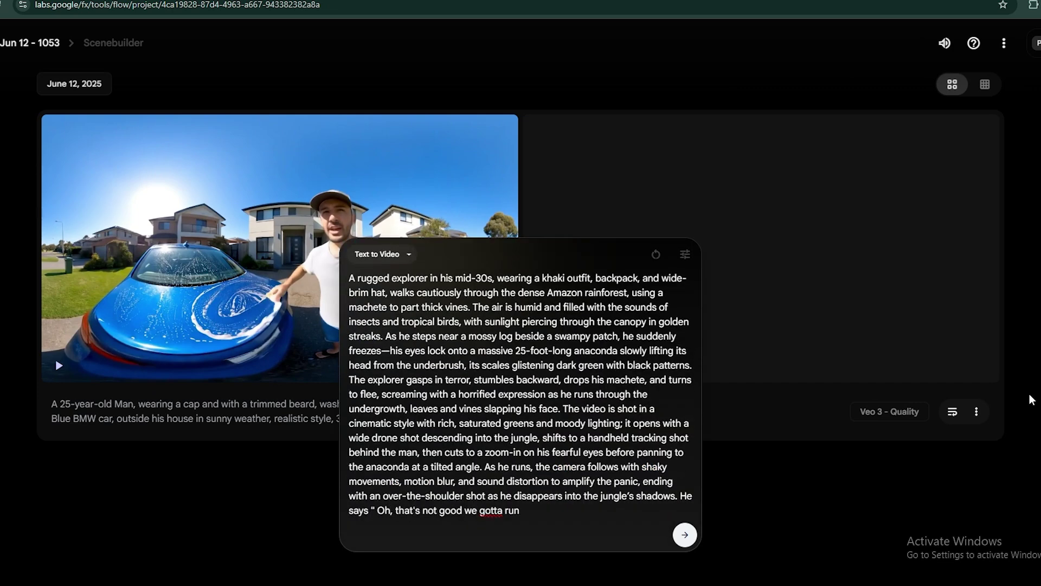
Step: Generate the explorer-and-anaconda clip with Veo 3
click(685, 535)
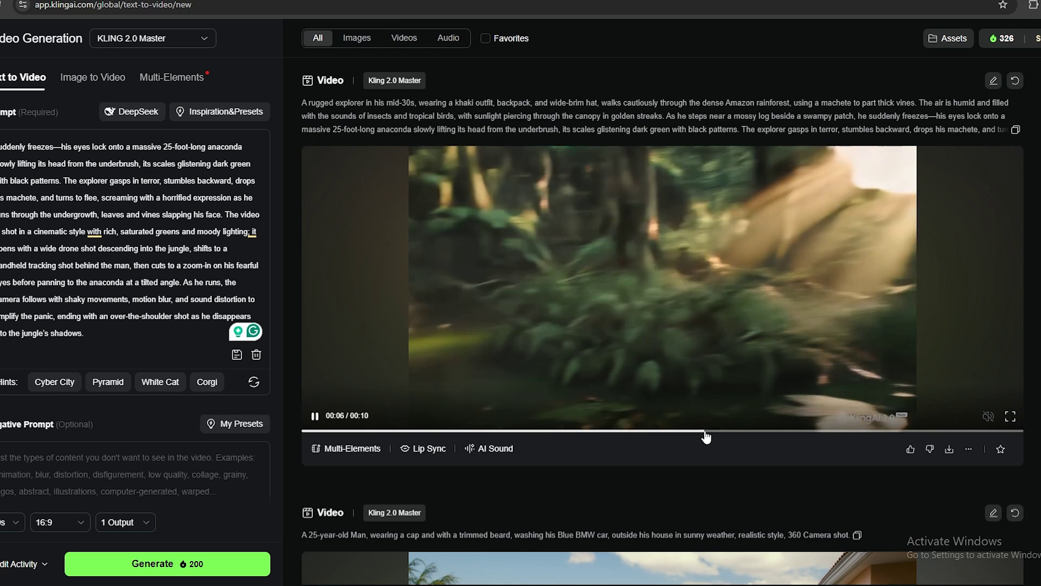
click(305, 431)
click(314, 416)
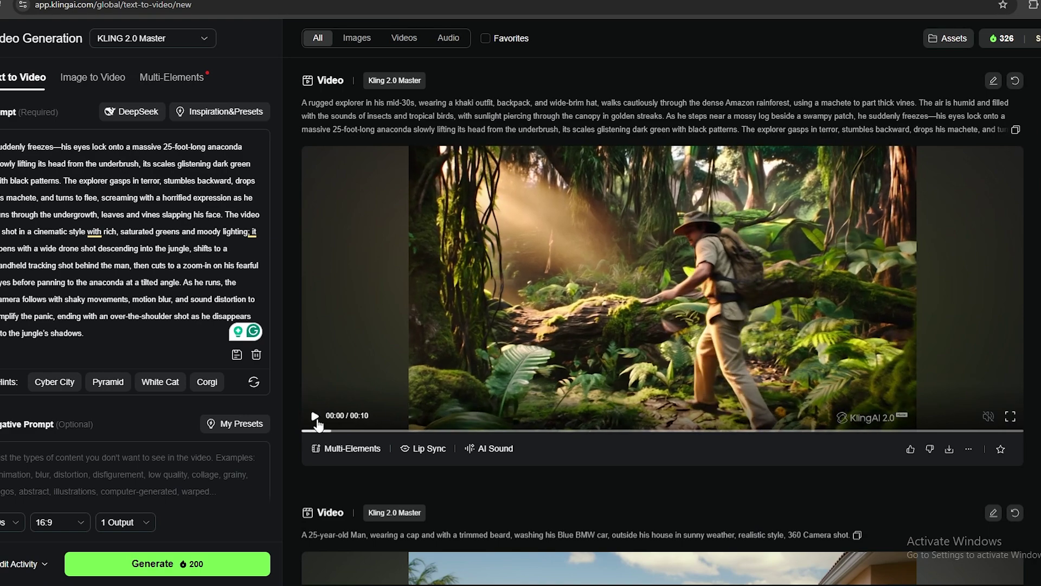
click(317, 421)
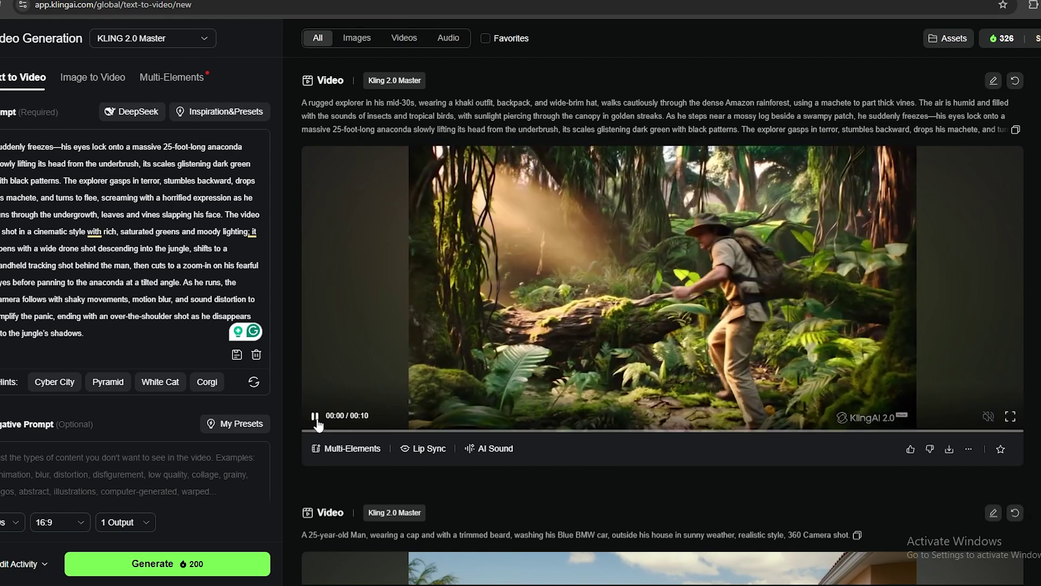
click(315, 416)
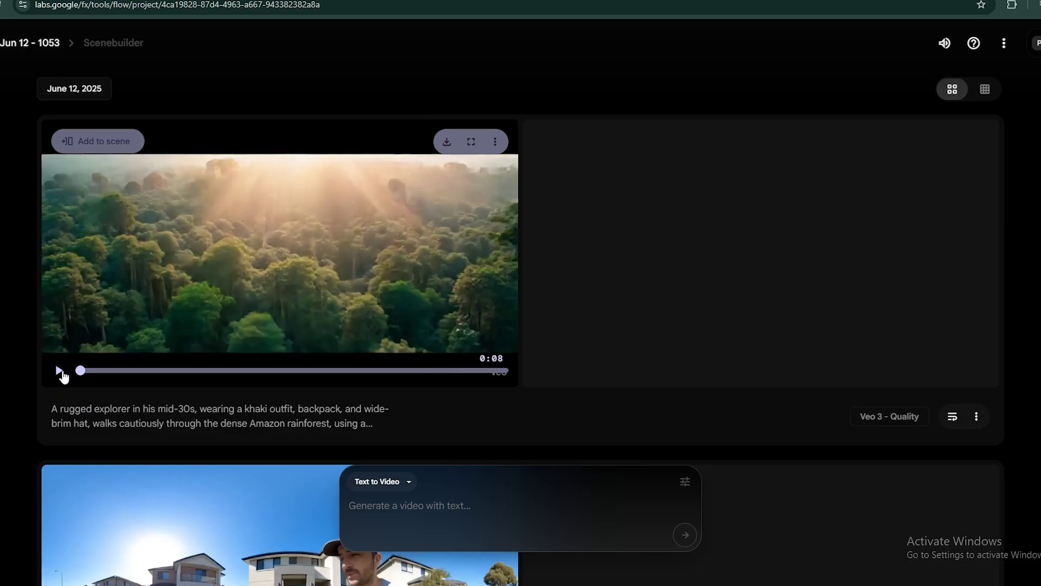
click(60, 371)
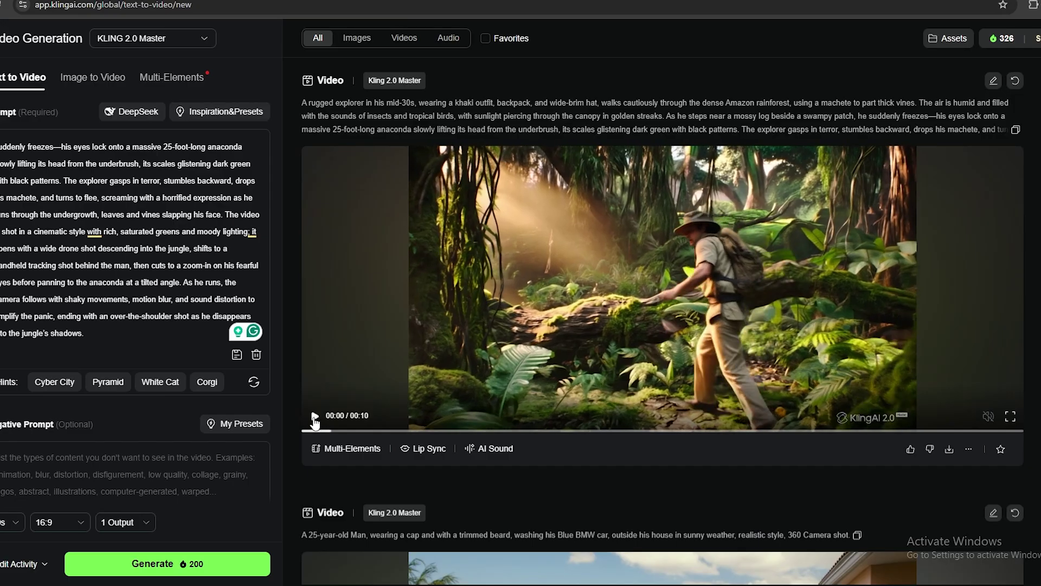
click(317, 420)
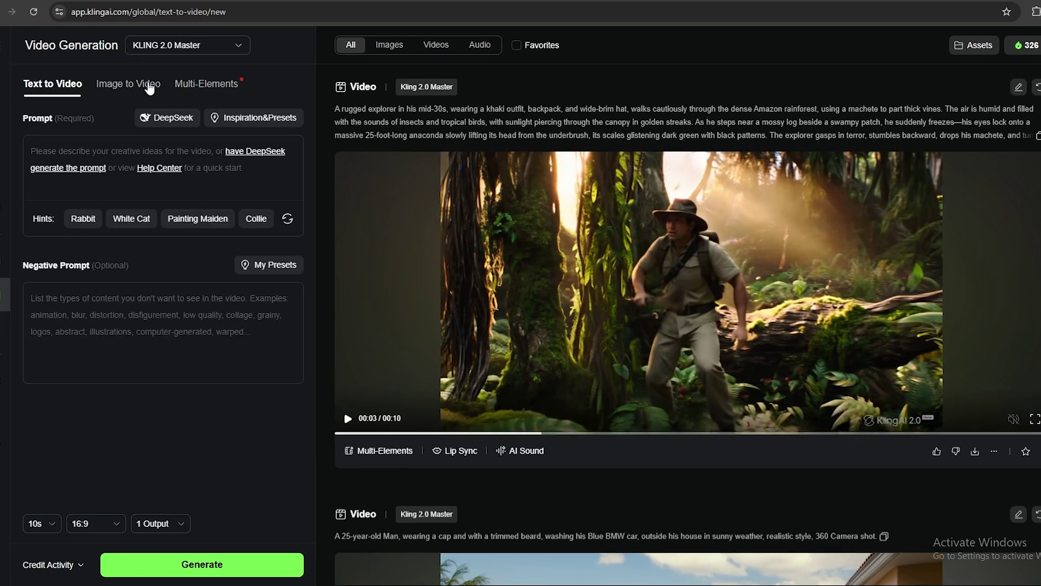
Step: Switch to Image to Video on KLING 2.1 and upload the astronaut image from Downloads as the start frame
click(124, 87)
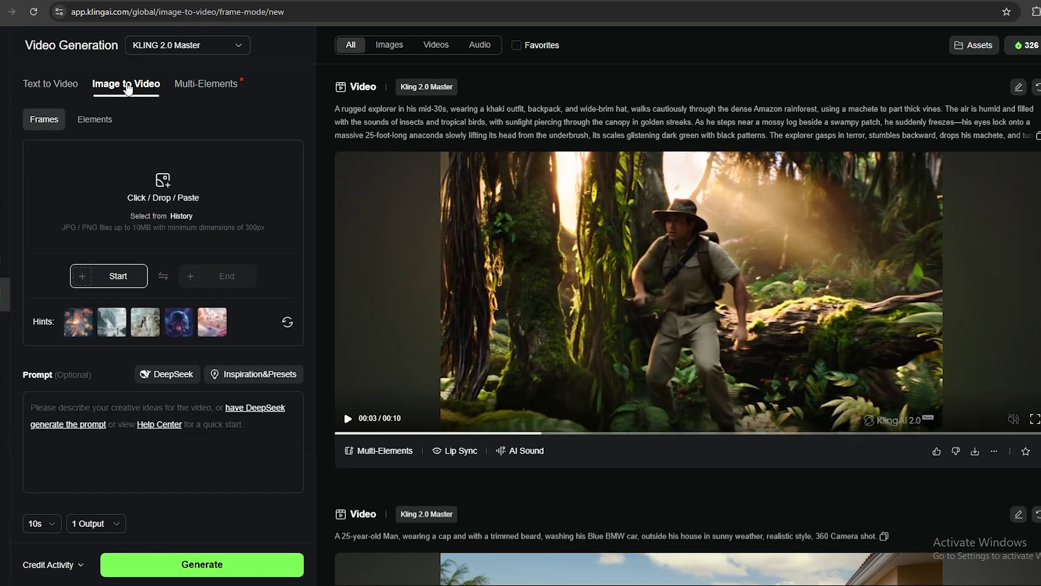
click(197, 48)
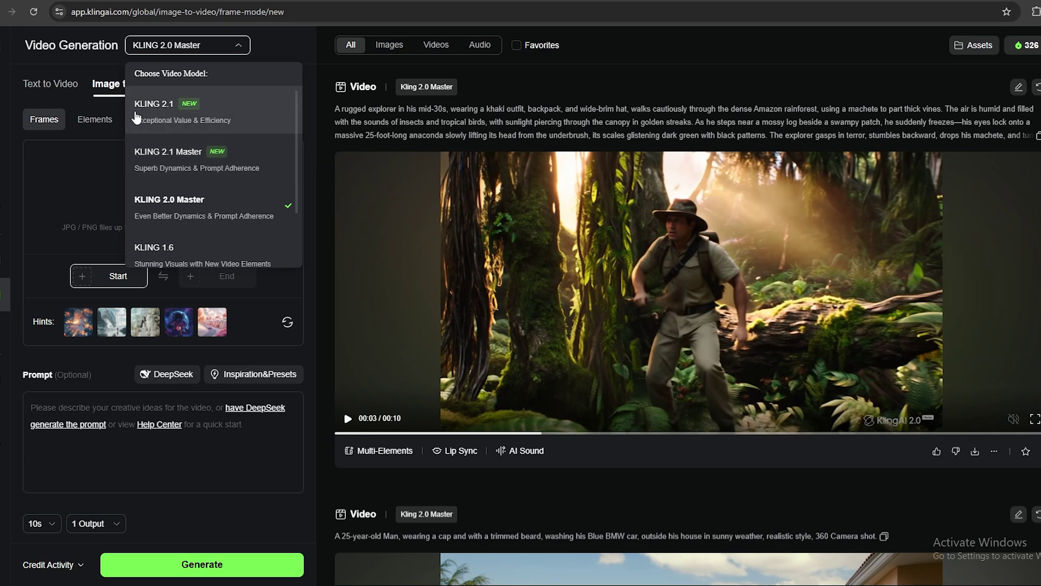
click(168, 159)
click(110, 274)
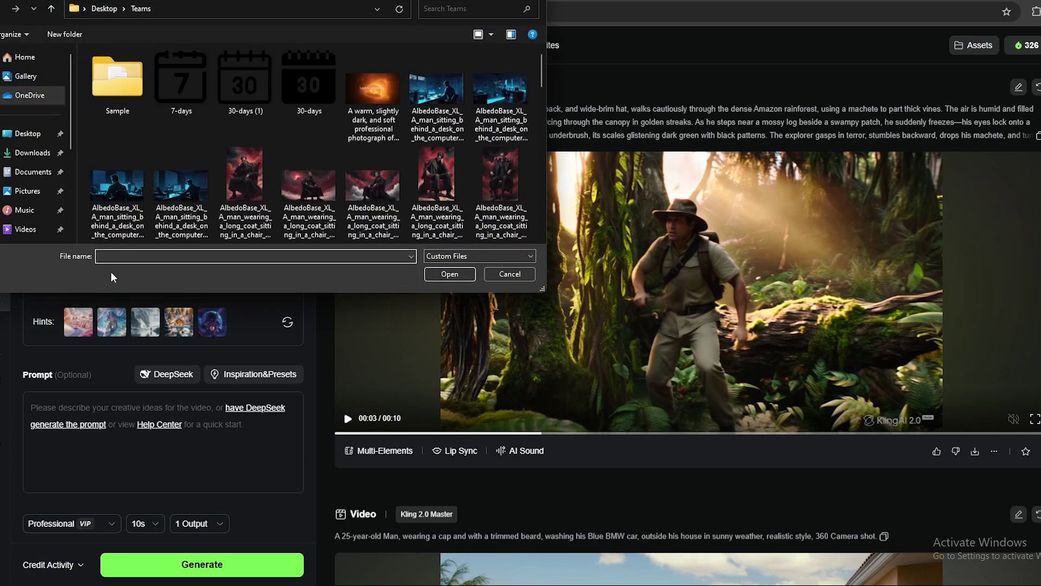
click(33, 154)
double_click(101, 135)
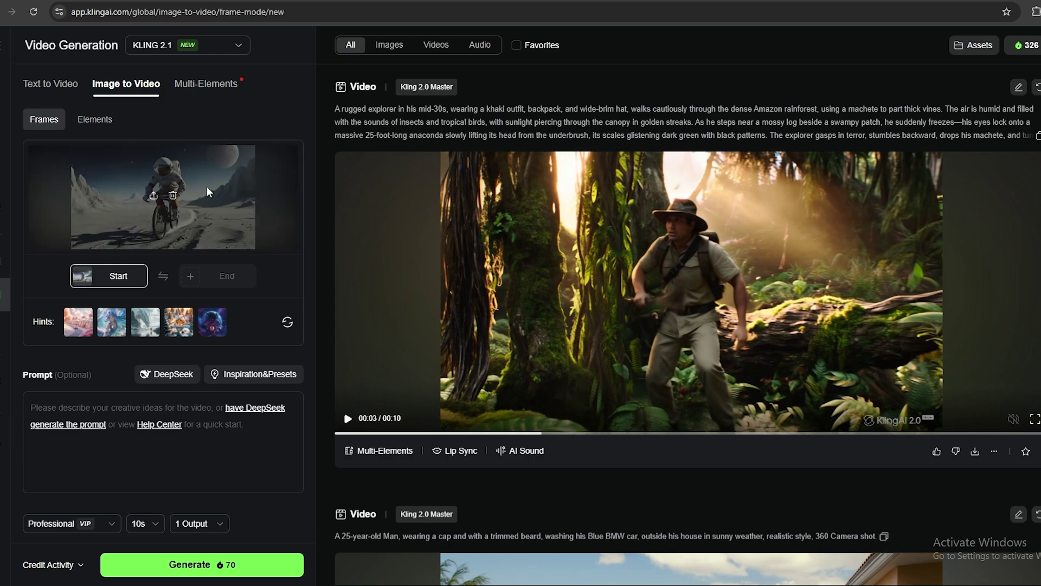
Step: Enter the prompt 'Riding a bicycle', generate the video, and play the result
text(Riding a bicycle)
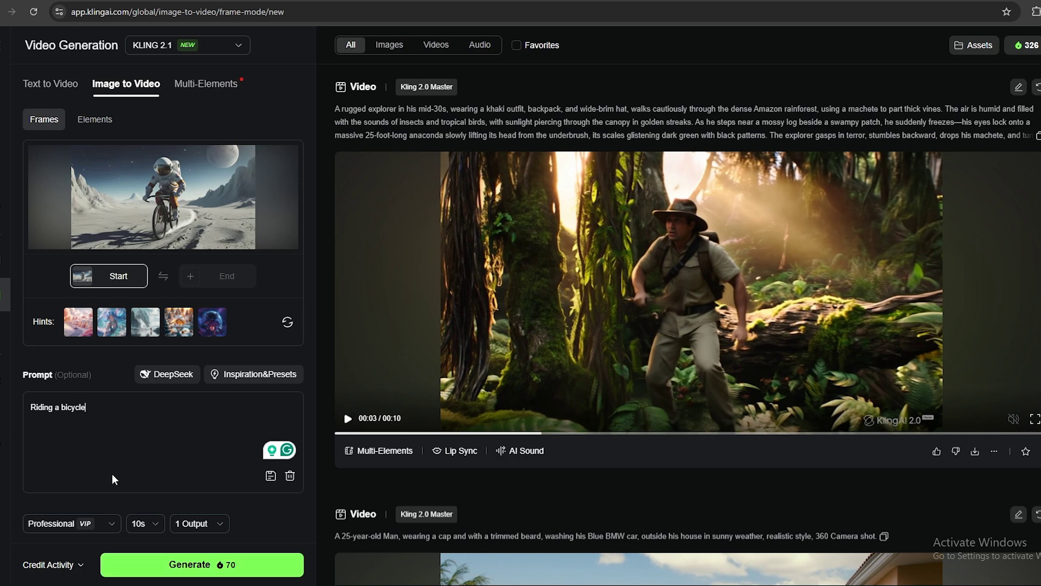
click(205, 565)
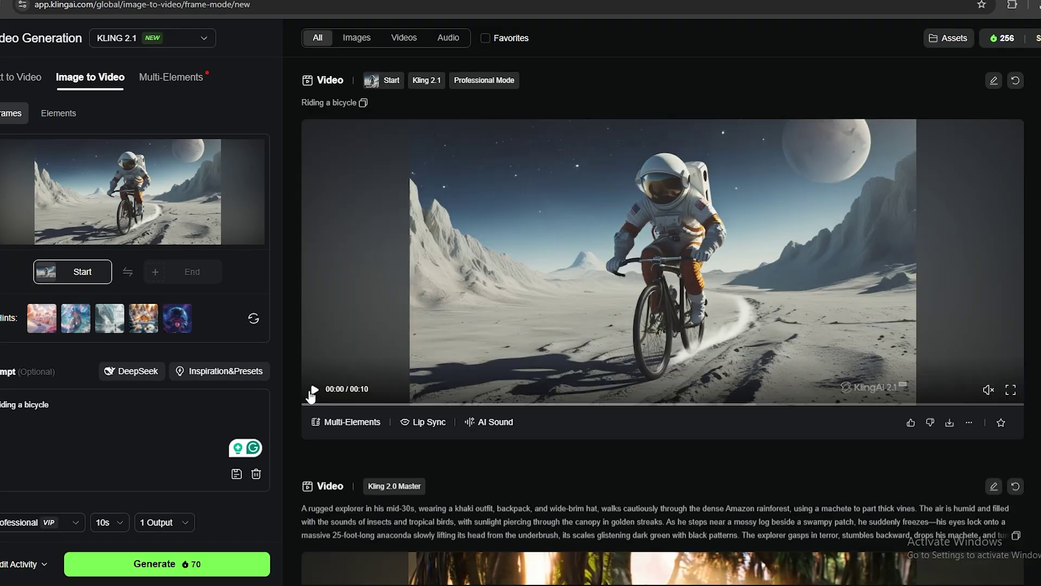
click(348, 392)
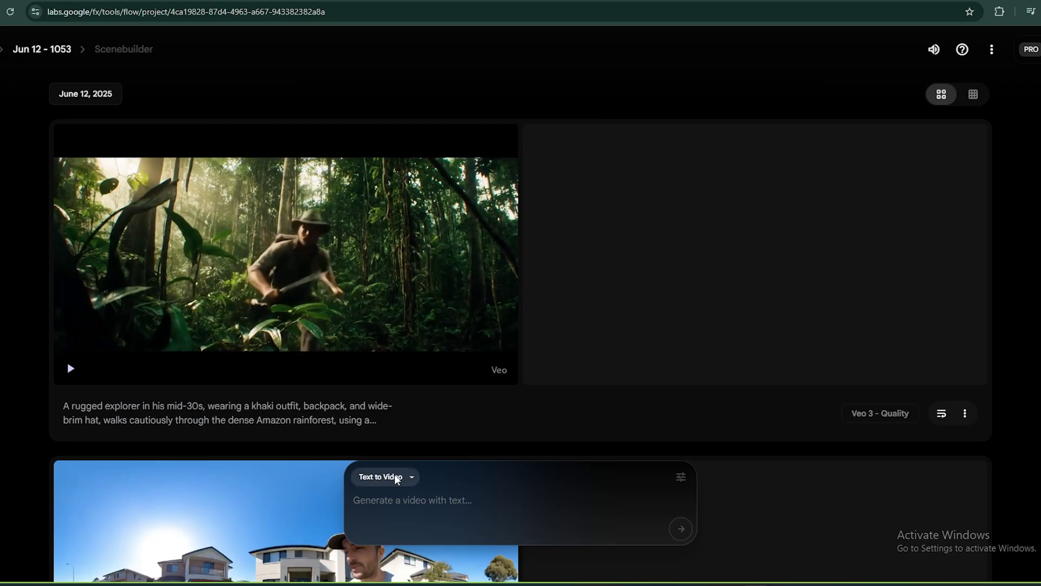
Step: Switch Flow to Frames to Video mode and upload the astronaut image as the starting frame
click(395, 475)
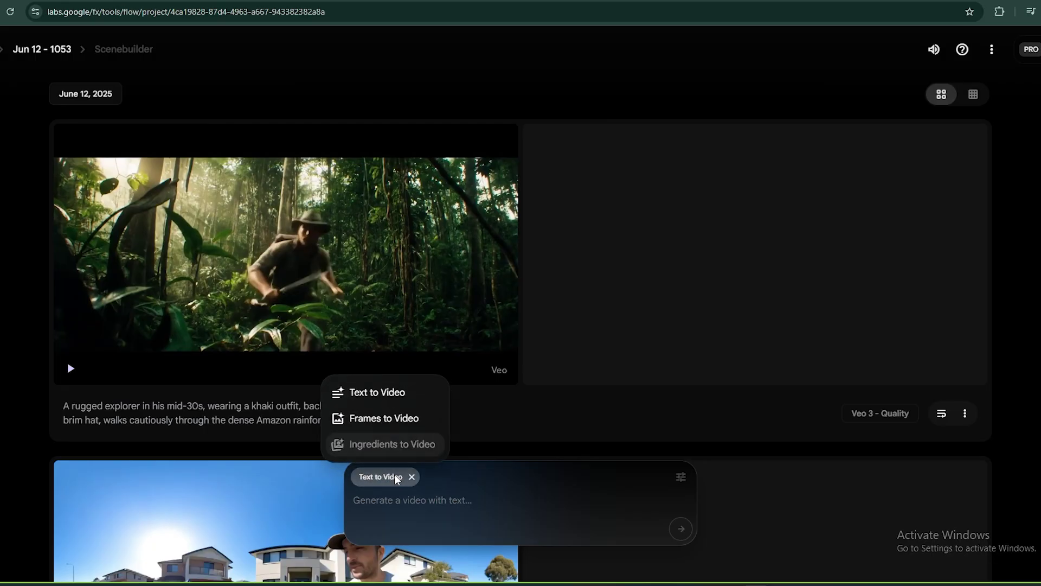
click(353, 419)
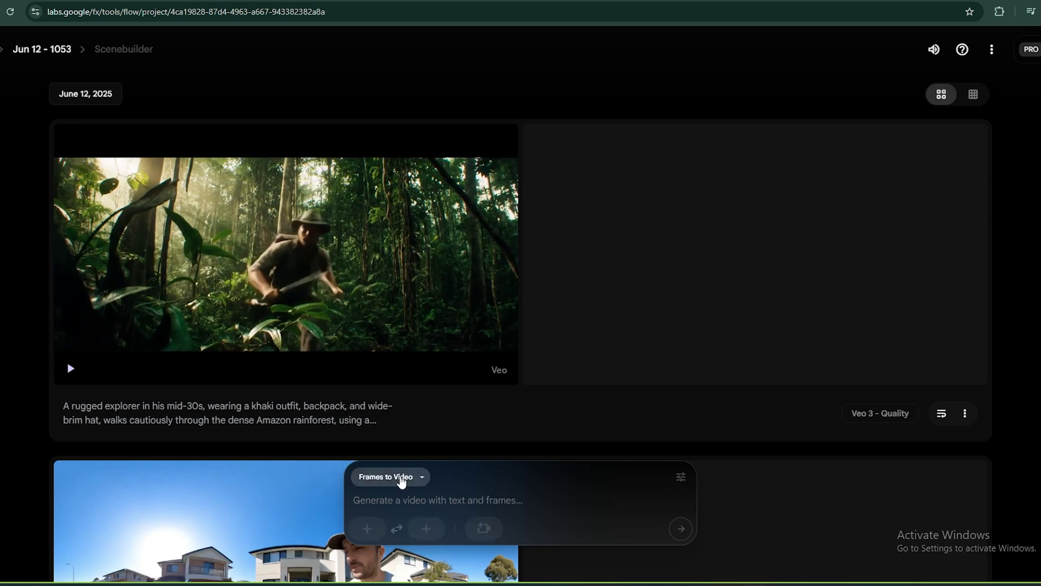
click(367, 528)
click(369, 239)
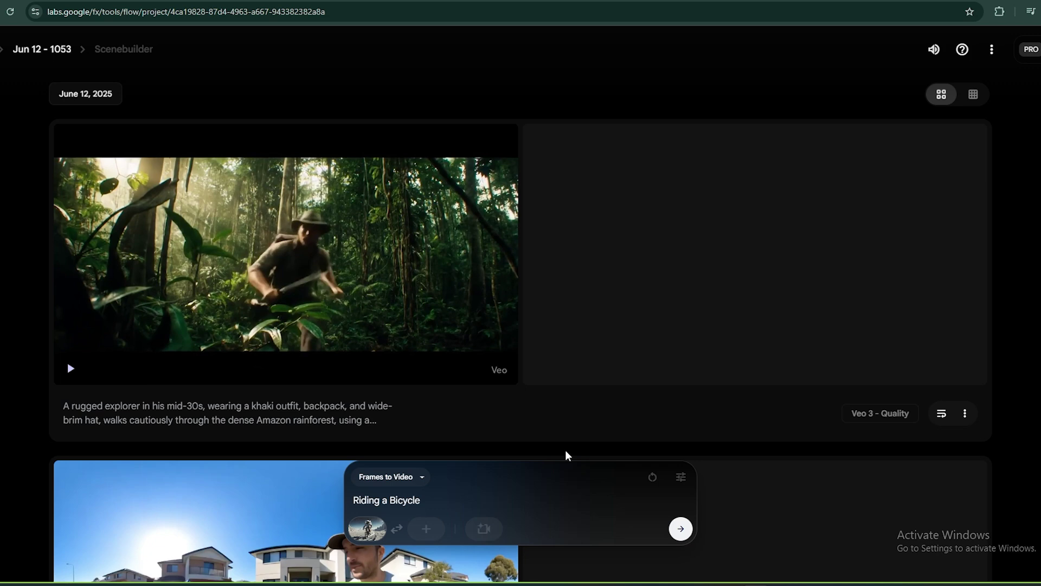
Step: Confirm Veo 3 - Quality as the generation model
click(681, 476)
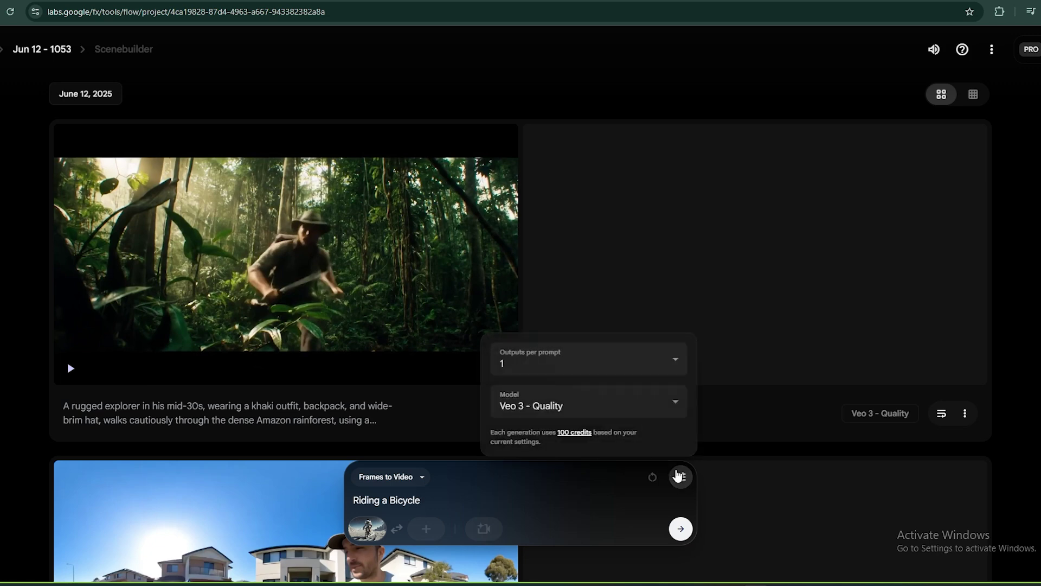
click(610, 409)
click(534, 362)
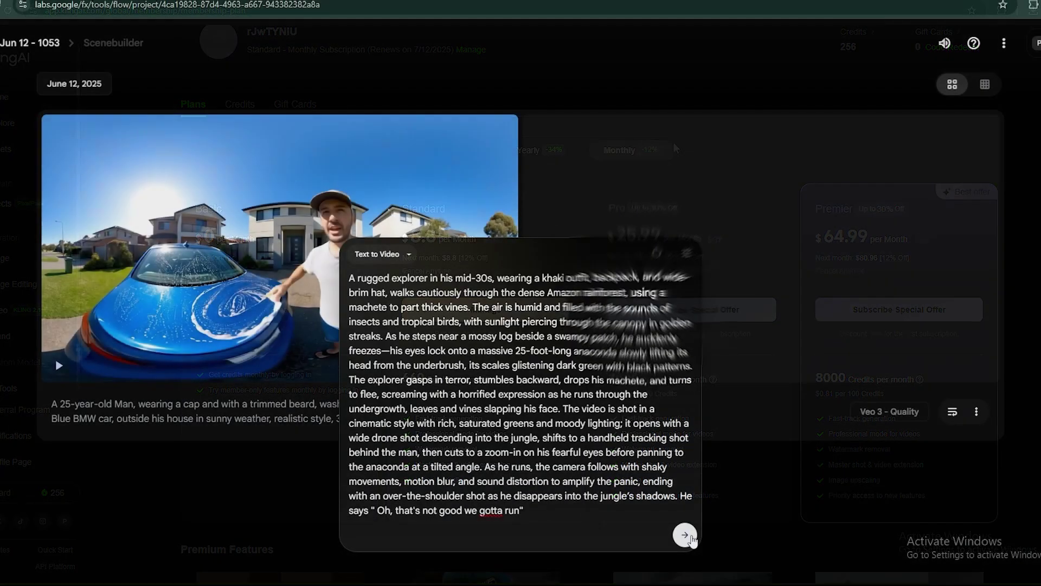
Step: Generate the 'Riding a Bicycle' astronaut clip from the frame with Veo 3 - Quality
click(684, 534)
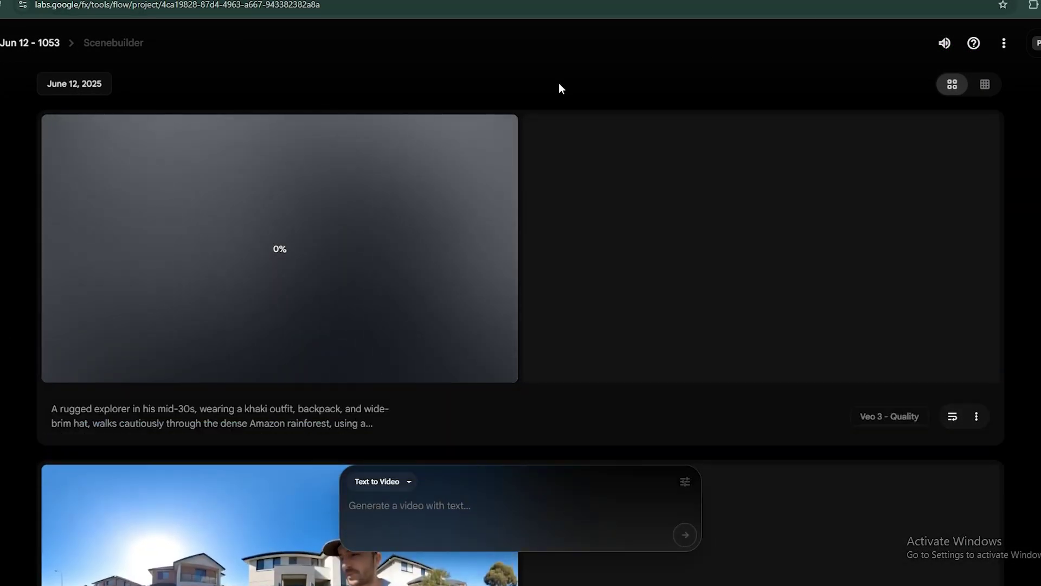